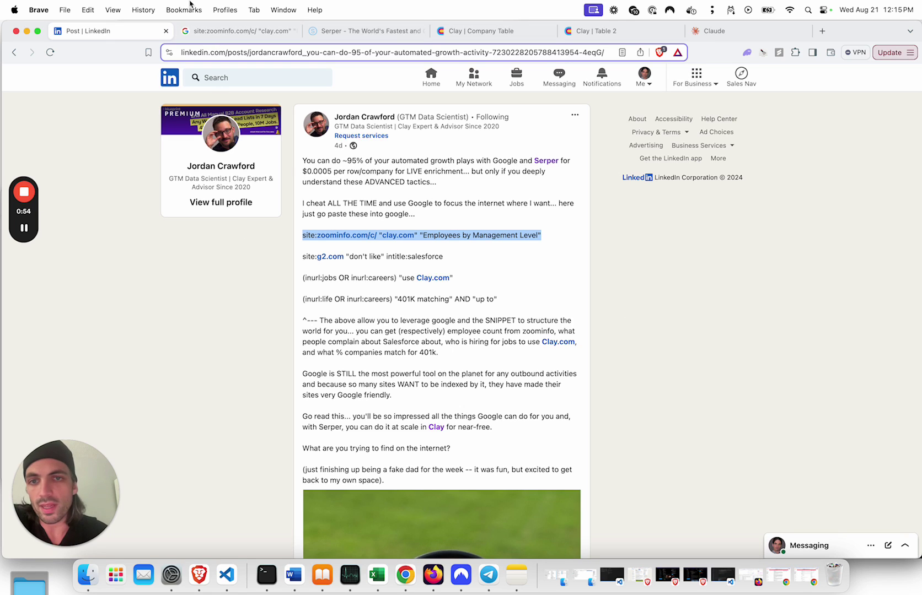
Copy the site:zoominfo.com/c/ "clay.com" "Employees by Management Level" query from the LinkedIn post and run it in Google
{"action": "right_click", "coordinate": [504, 229]}
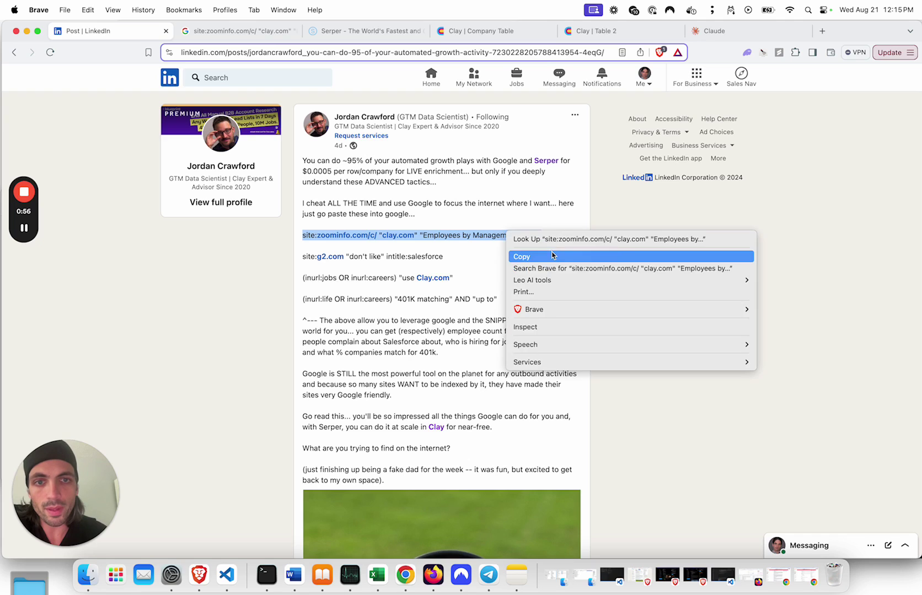
{"action": "left_click", "coordinate": [518, 255]}
{"action": "left_click", "coordinate": [241, 32]}
{"action": "left_click", "coordinate": [293, 81]}
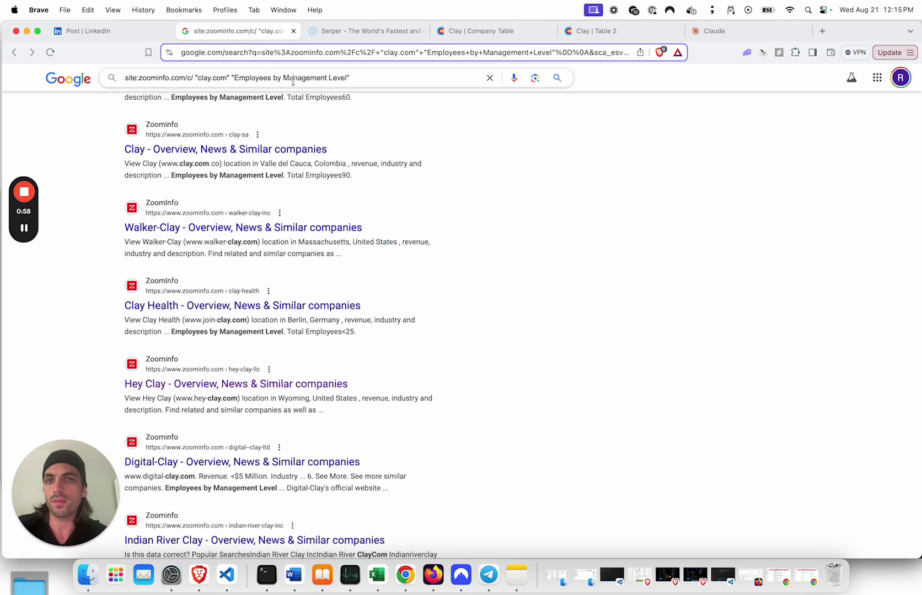
{"action": "key", "text": "super+a"}
{"action": "key", "text": "super+v"}
{"action": "key", "text": "Return"}
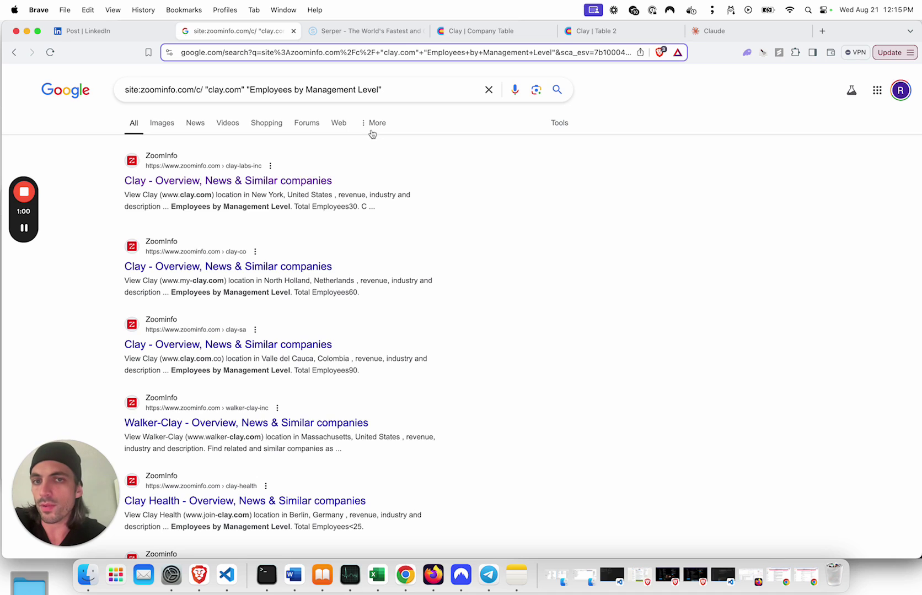
{"action": "left_click", "coordinate": [25, 229]}
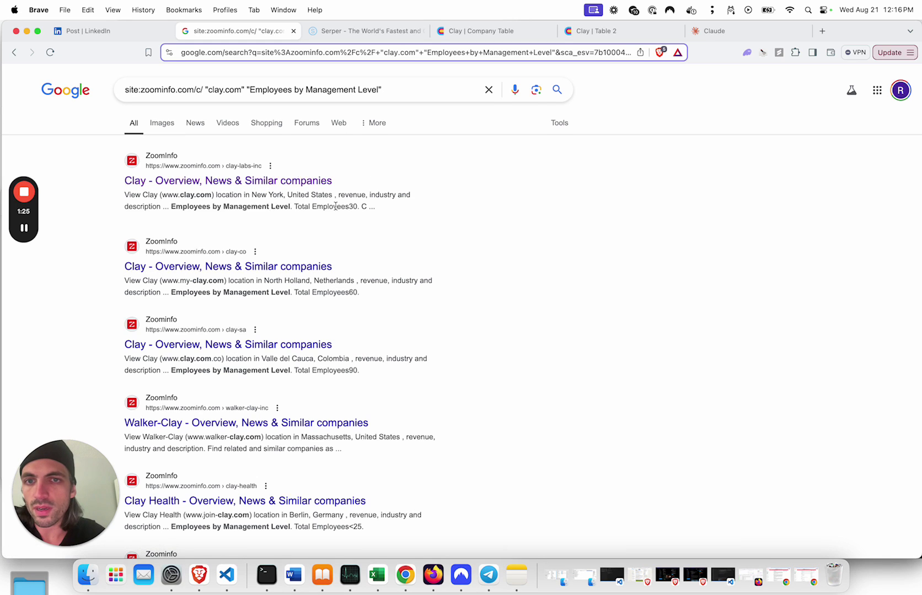
Open the first ZoomInfo result for Clay, examine its company and employee details, and return to the search results
{"action": "left_click", "coordinate": [307, 184]}
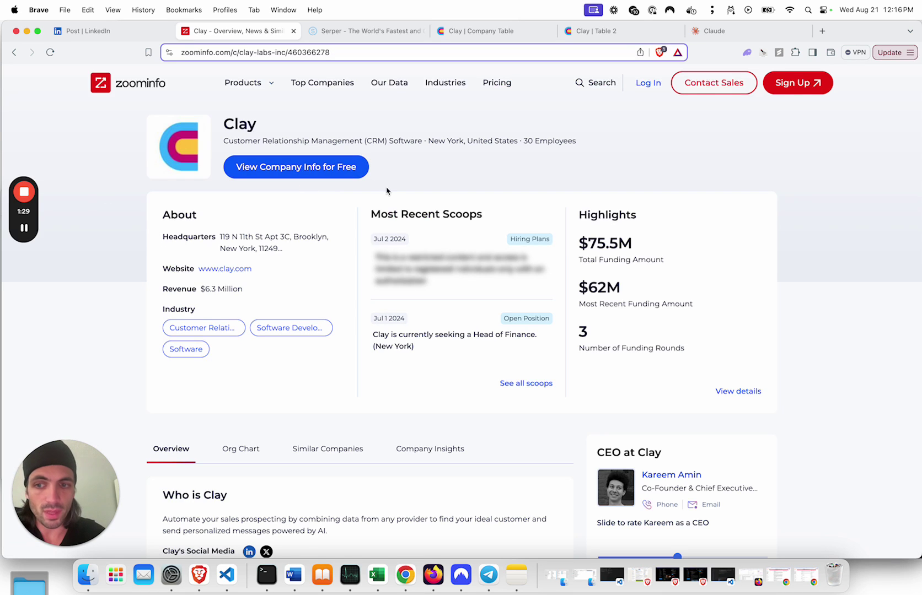
{"action": "scroll", "coordinate": [378, 240], "scroll_direction": "down", "scroll_amount": 3}
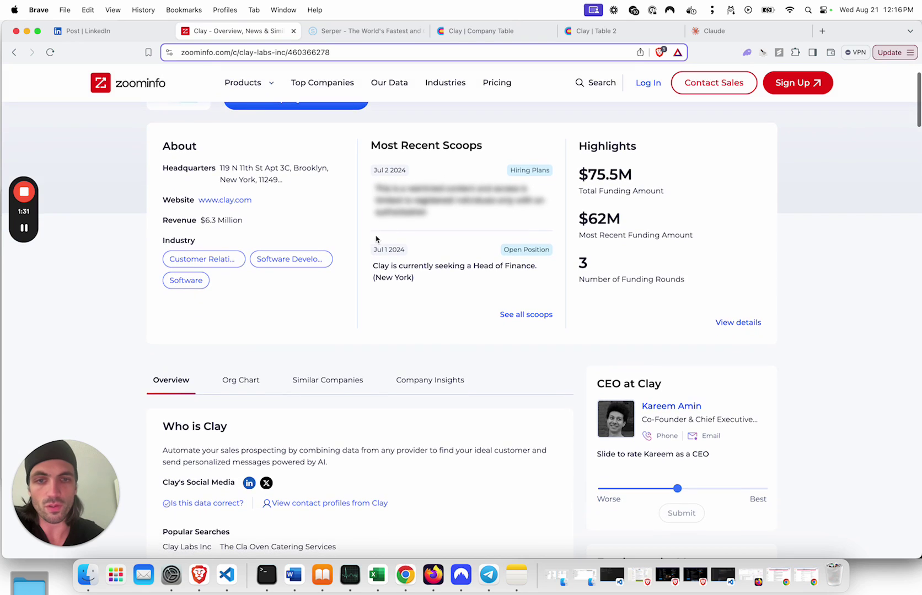
{"action": "scroll", "coordinate": [418, 293], "scroll_direction": "down", "scroll_amount": 3}
{"action": "left_click", "coordinate": [259, 296]}
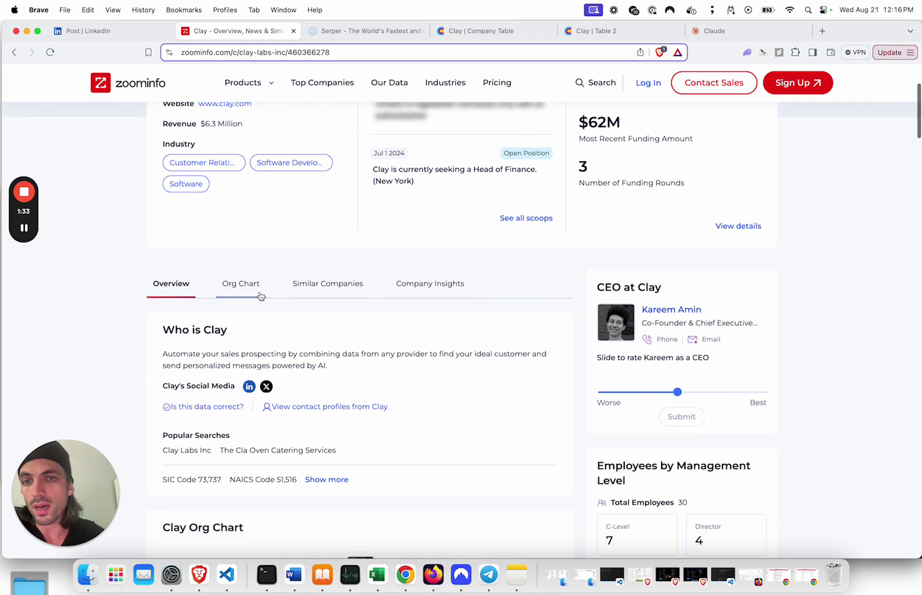
{"action": "scroll", "coordinate": [783, 306], "scroll_direction": "down", "scroll_amount": 5}
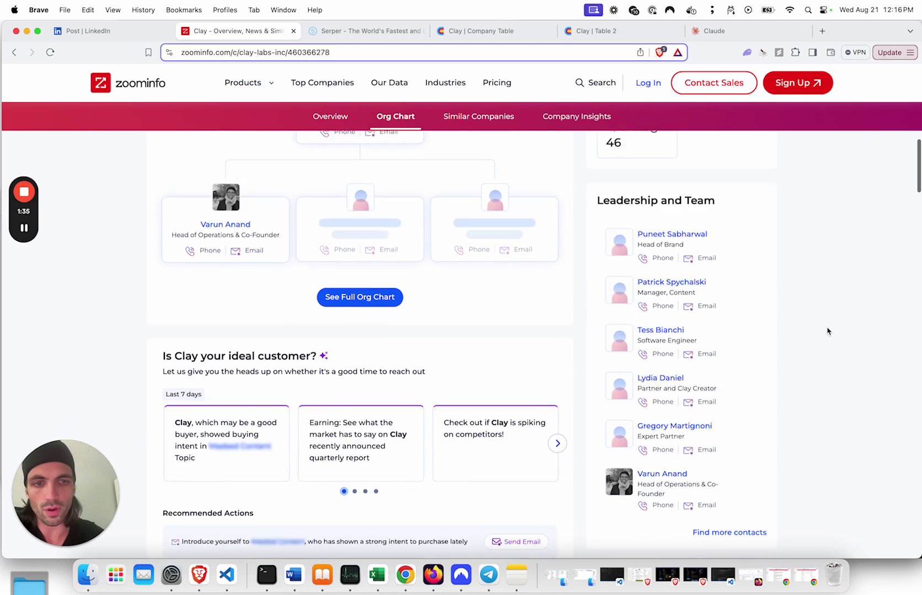
{"action": "scroll", "coordinate": [623, 264], "scroll_direction": "up", "scroll_amount": 15}
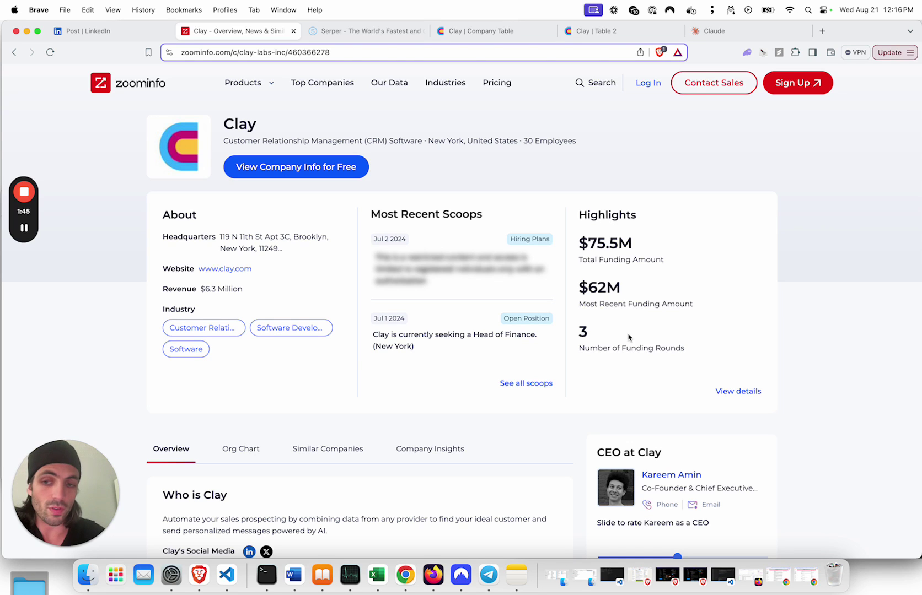
{"action": "key", "text": "super+bracketleft"}
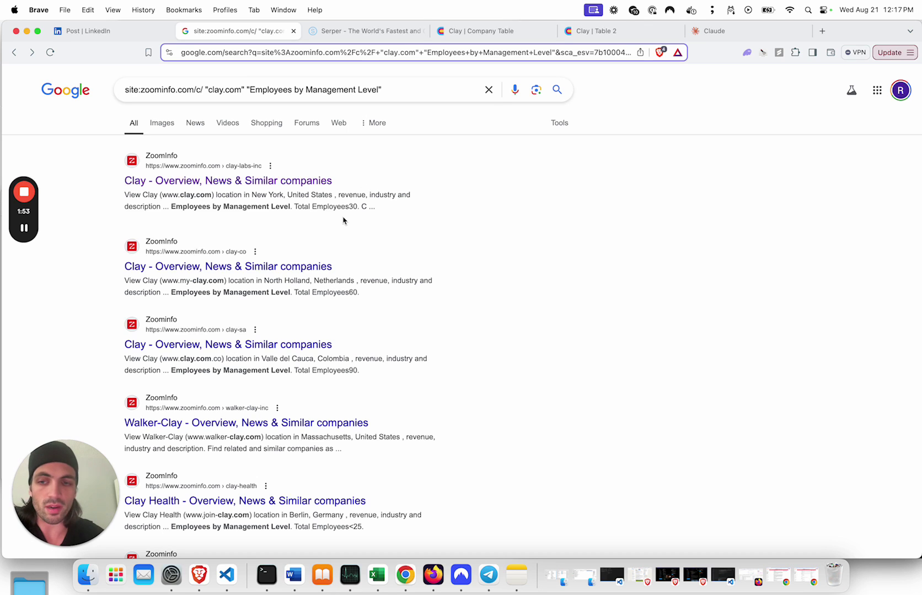
View the Serper homepage and return to the Google results
{"action": "left_click", "coordinate": [333, 40]}
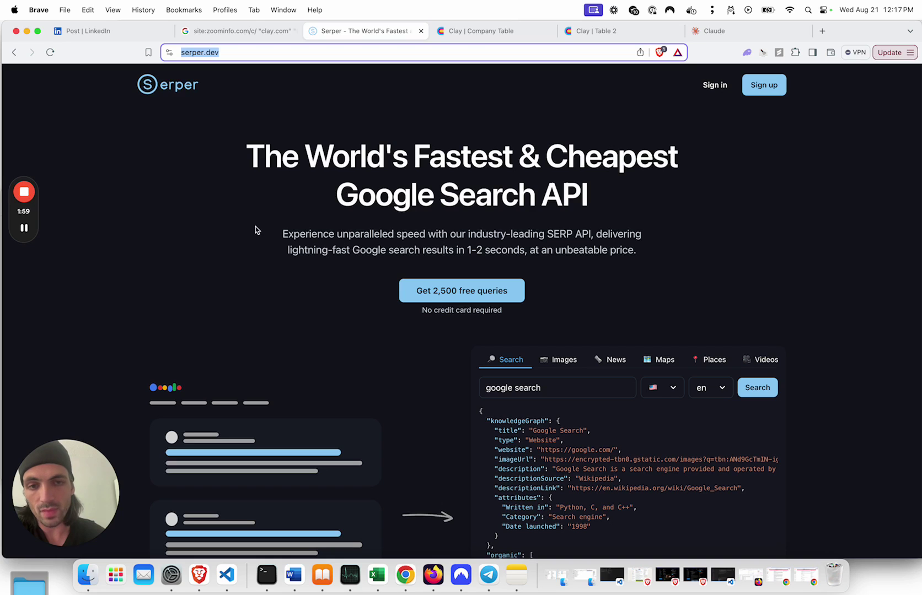
{"action": "left_click", "coordinate": [249, 31]}
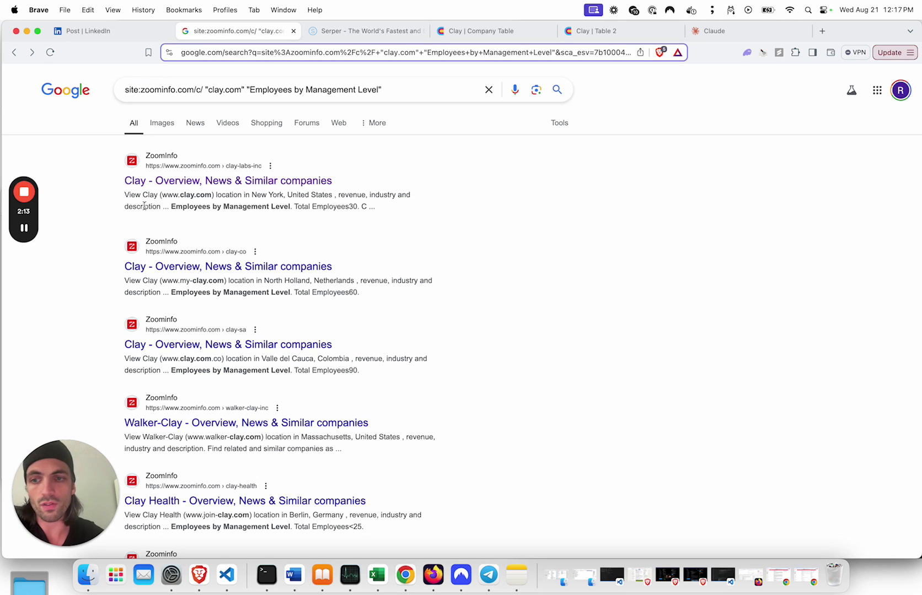
{"action": "left_click", "coordinate": [24, 228]}
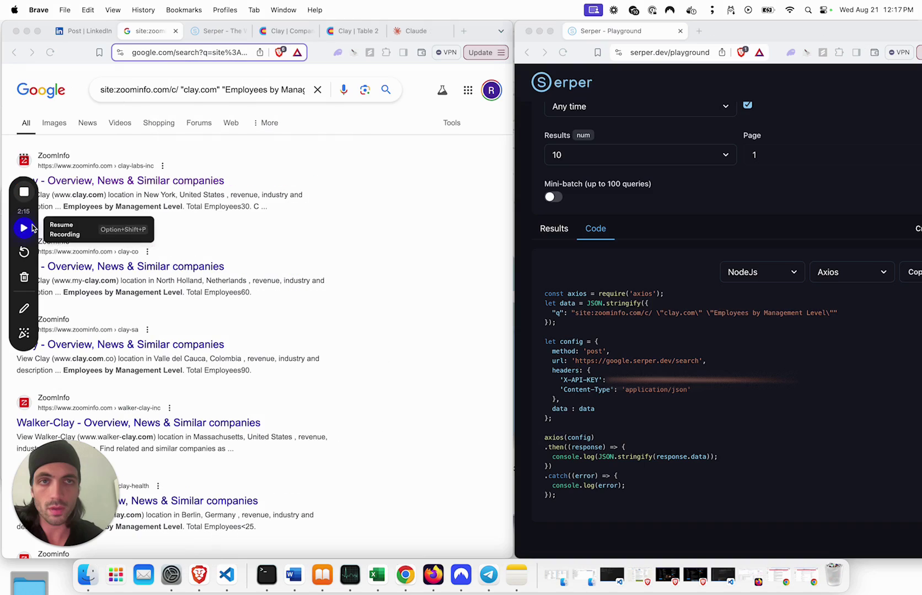
{"action": "left_click", "coordinate": [31, 228]}
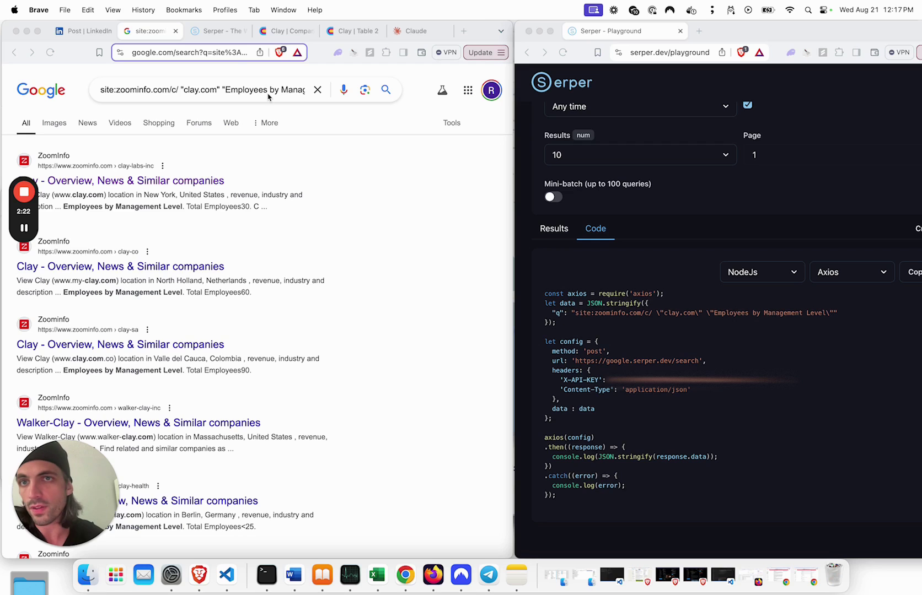
Close the open enrichment setup in Clay's Company Table and add a fresh HTTP API enrichment
{"action": "left_click", "coordinate": [284, 31]}
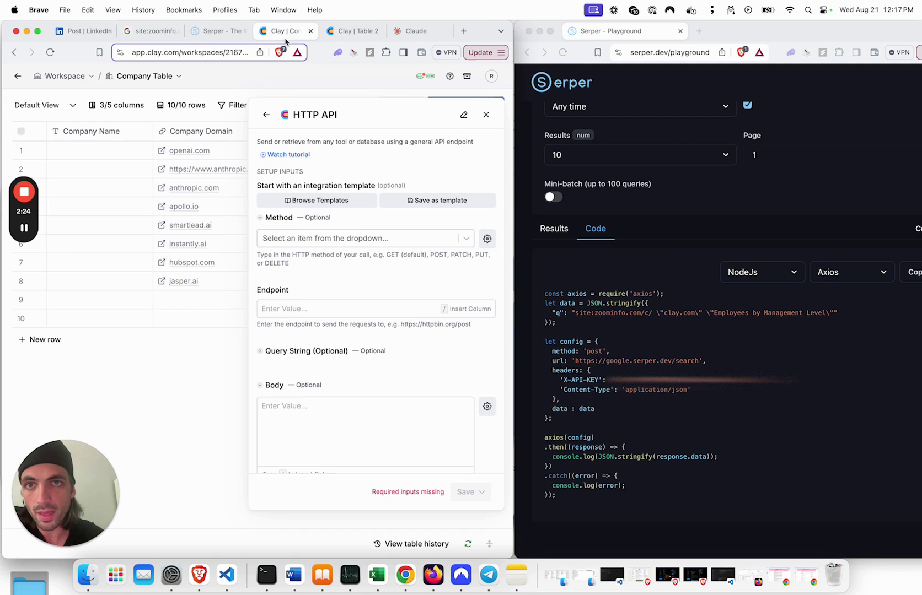
{"action": "left_click", "coordinate": [486, 118]}
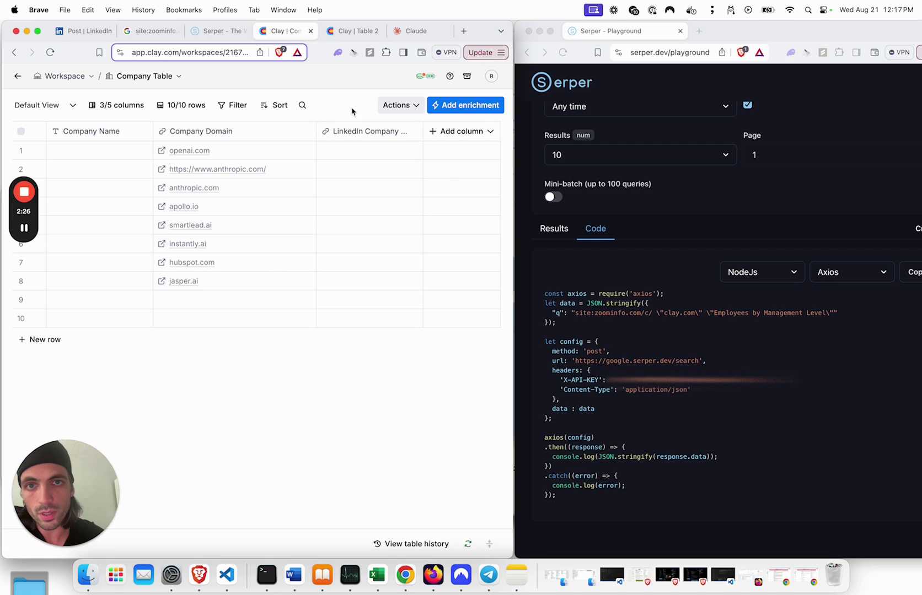
{"action": "left_click", "coordinate": [449, 138]}
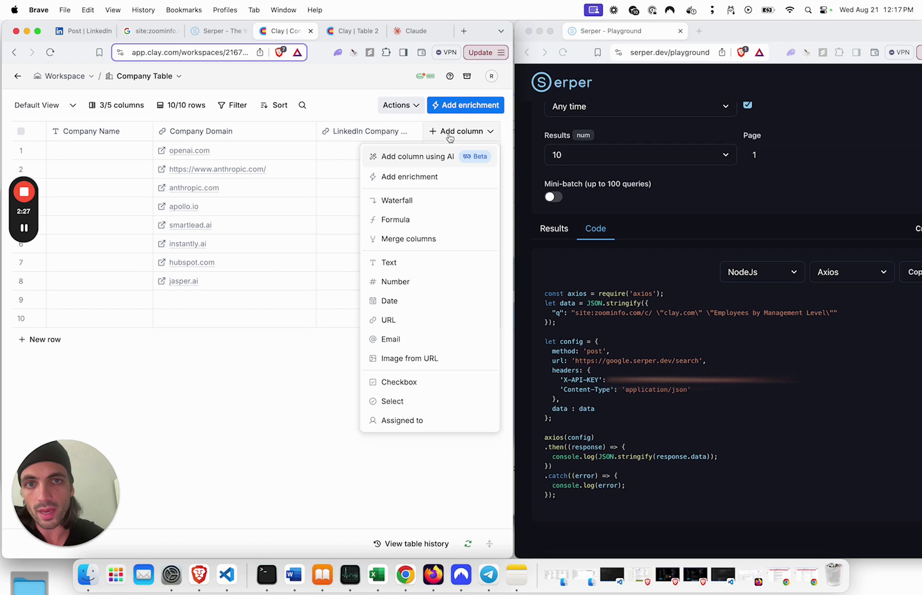
{"action": "left_click", "coordinate": [410, 185]}
{"action": "type", "text": "http"}
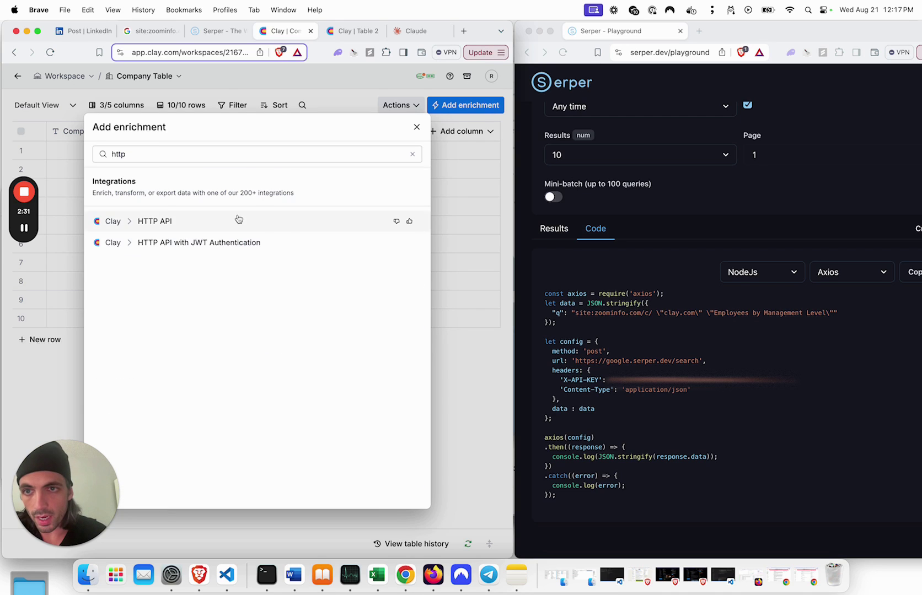
{"action": "left_click", "coordinate": [238, 218]}
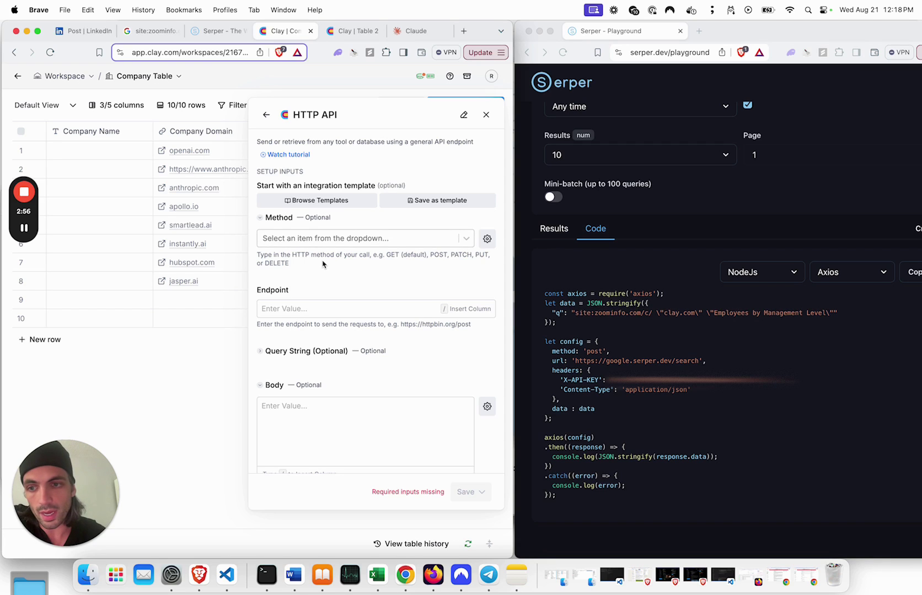
{"action": "left_click", "coordinate": [346, 243]}
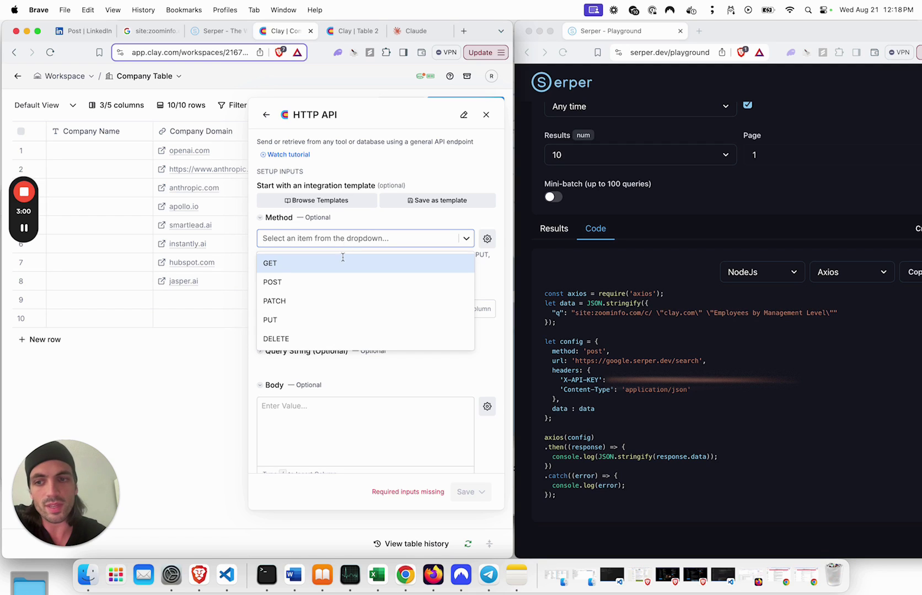
{"action": "left_click", "coordinate": [371, 281]}
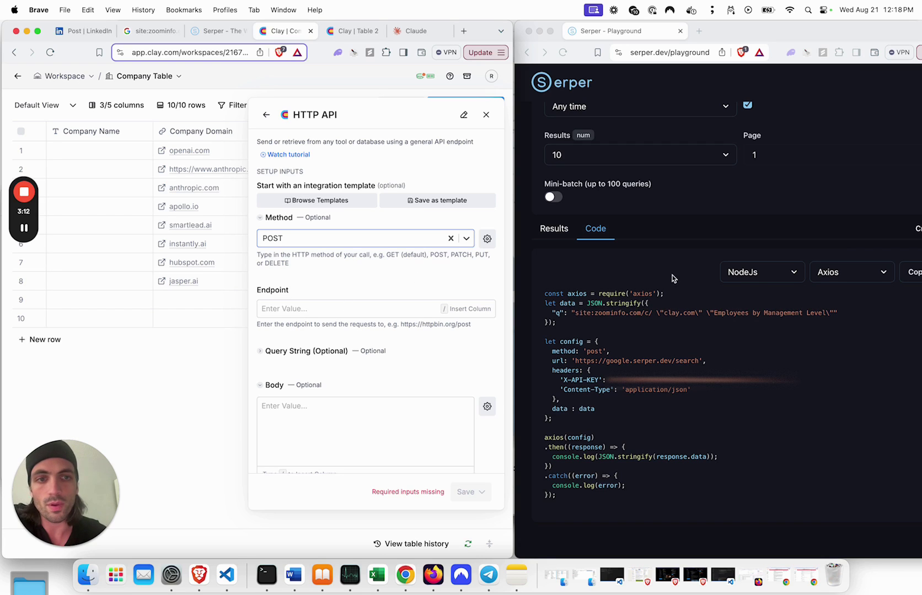
{"action": "left_click", "coordinate": [700, 364]}
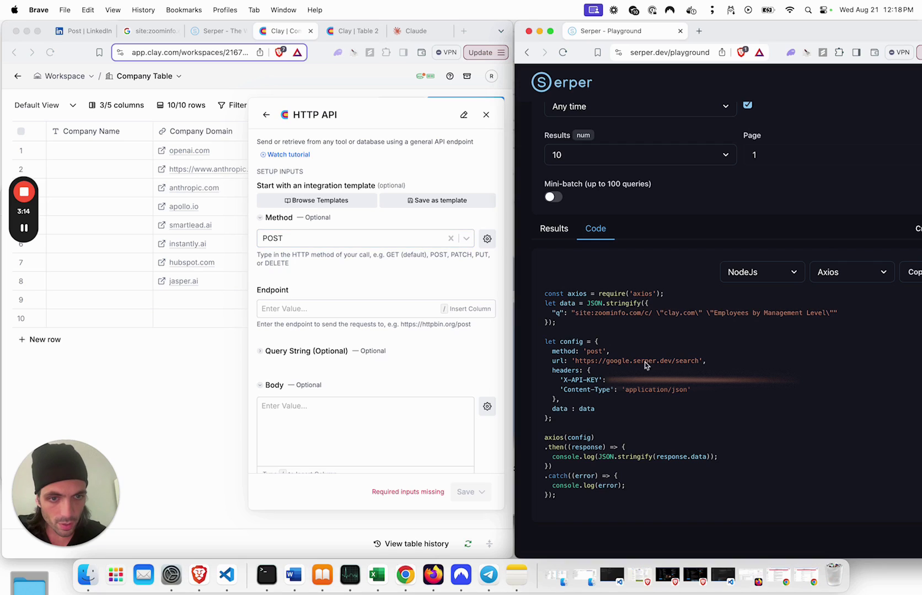
{"action": "left_click_drag", "start_coordinate": [575, 362], "coordinate": [699, 362]}
{"action": "key", "text": "super+c"}
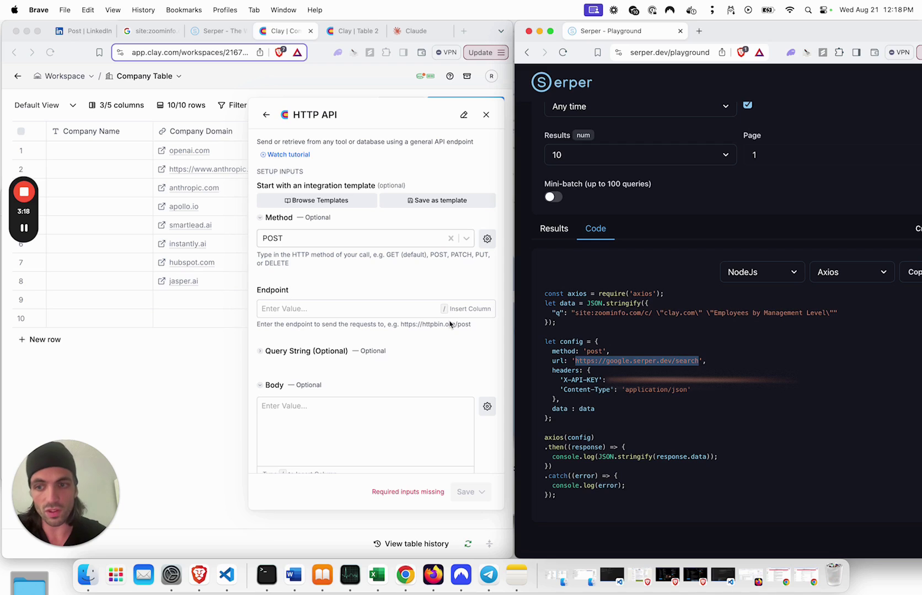
{"action": "left_click", "coordinate": [355, 307]}
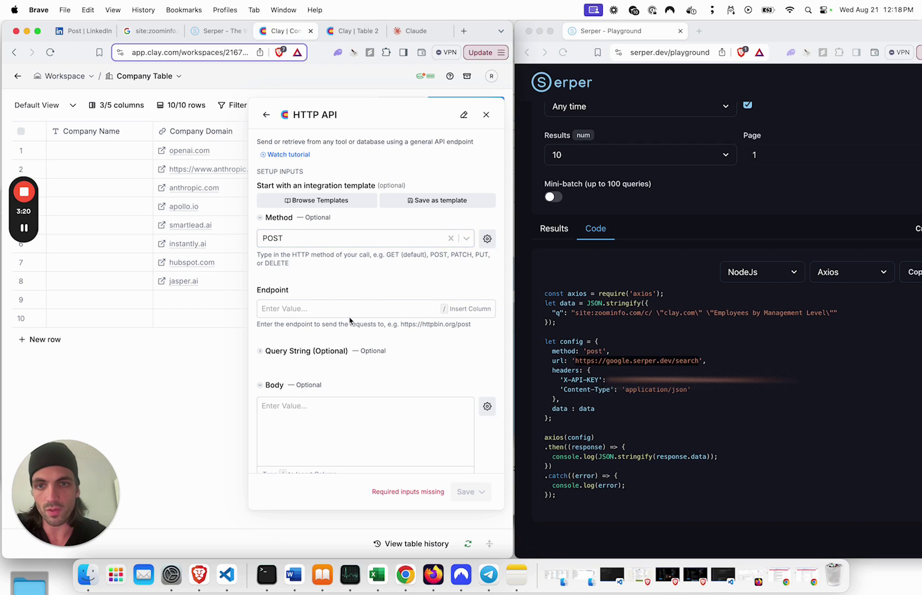
{"action": "left_click", "coordinate": [348, 307]}
{"action": "key", "text": "super+v"}
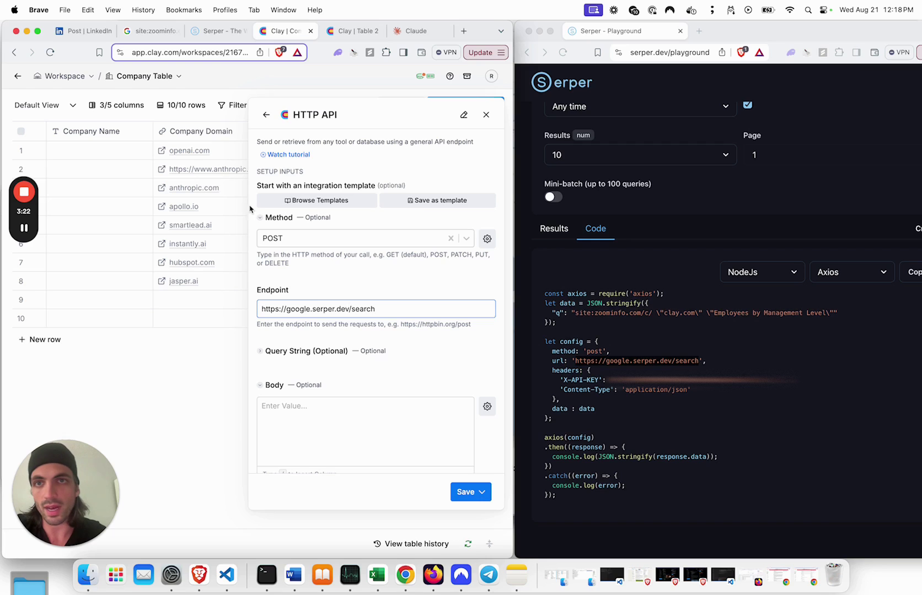
{"action": "left_click", "coordinate": [201, 50]}
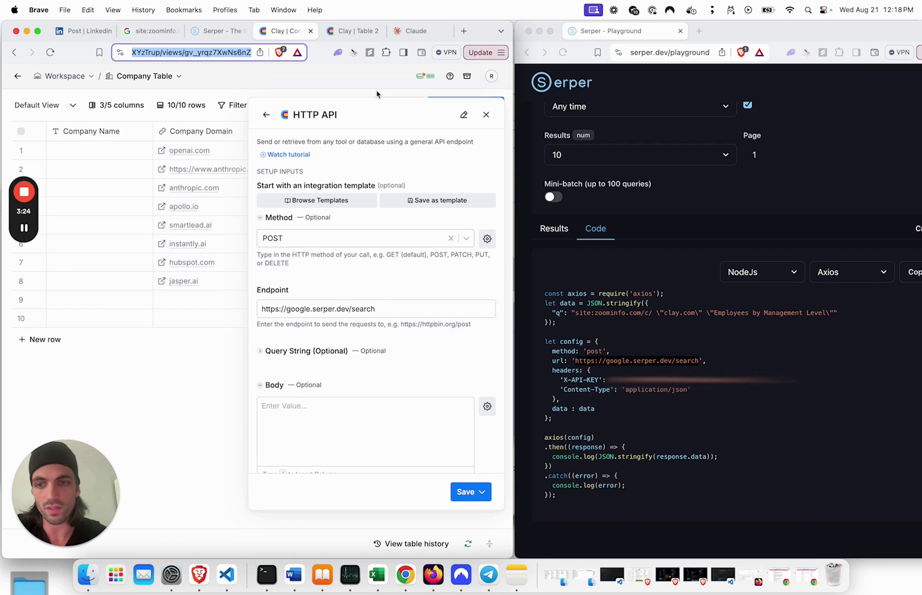
{"action": "left_click", "coordinate": [422, 313]}
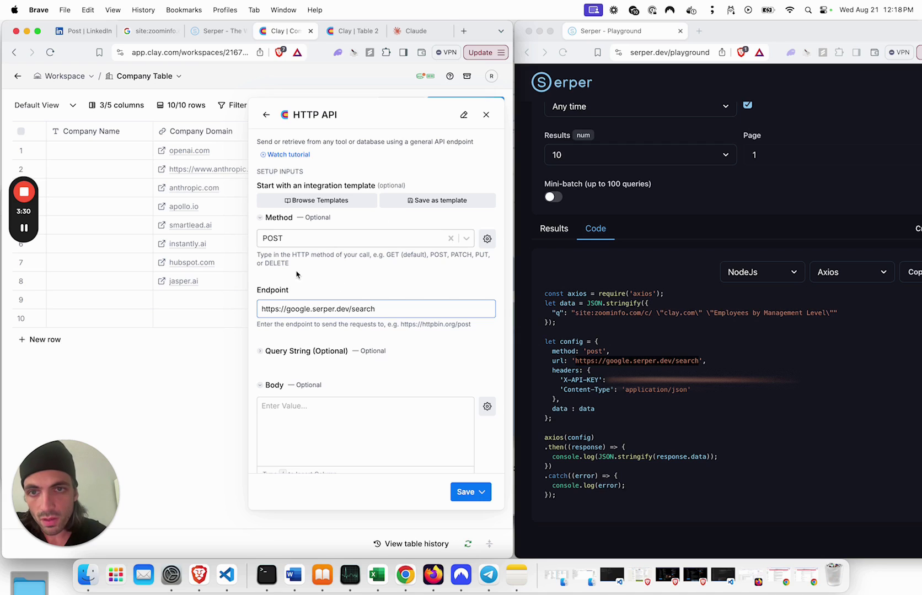
Add a query string pair to the HTTP API setup with the key q
{"action": "scroll", "coordinate": [333, 322], "scroll_direction": "down", "scroll_amount": 1}
{"action": "scroll", "coordinate": [332, 323], "scroll_direction": "down", "scroll_amount": 3}
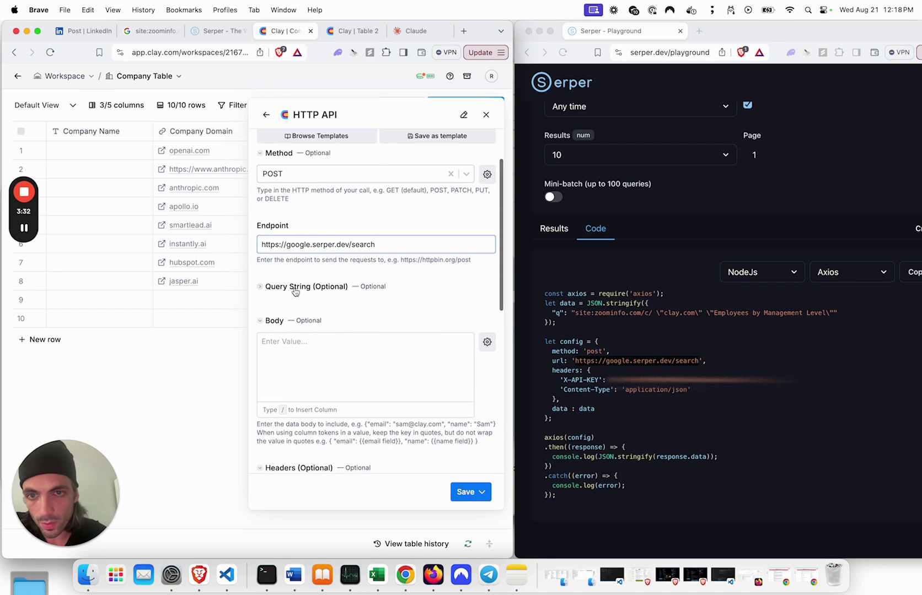
{"action": "left_click", "coordinate": [294, 287]}
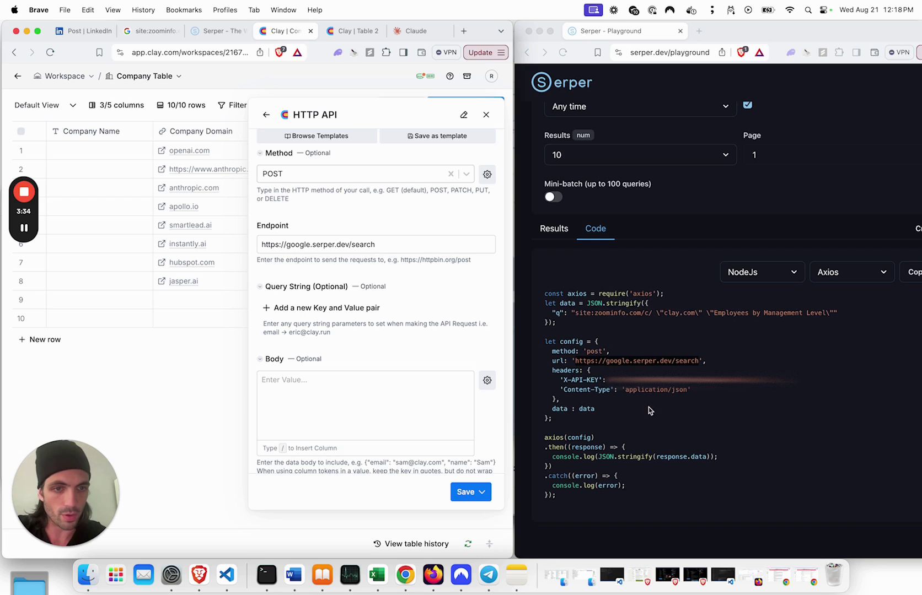
{"action": "left_click", "coordinate": [574, 315]}
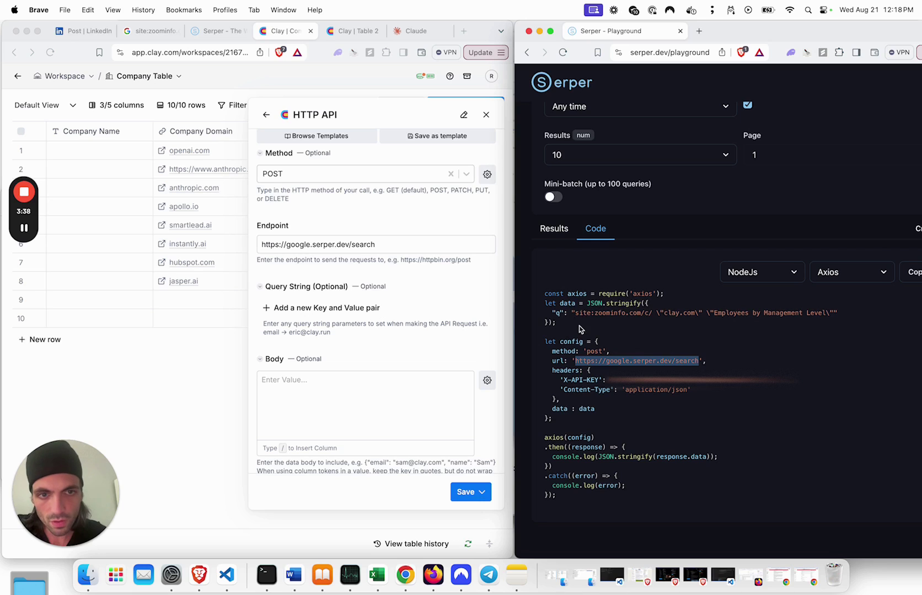
{"action": "left_click", "coordinate": [297, 290]}
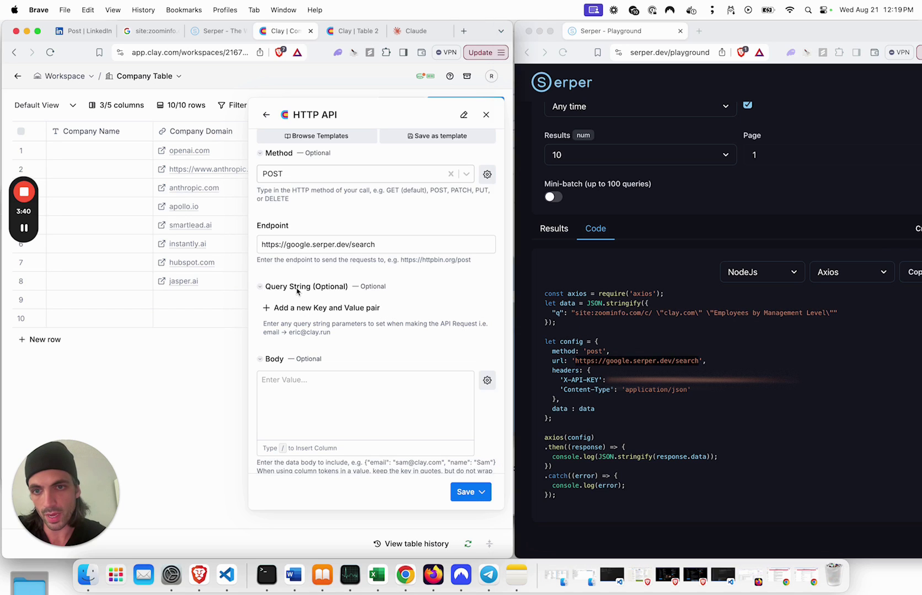
{"action": "left_click", "coordinate": [279, 309]}
{"action": "double_click", "coordinate": [295, 325]}
{"action": "type", "text": "q"}
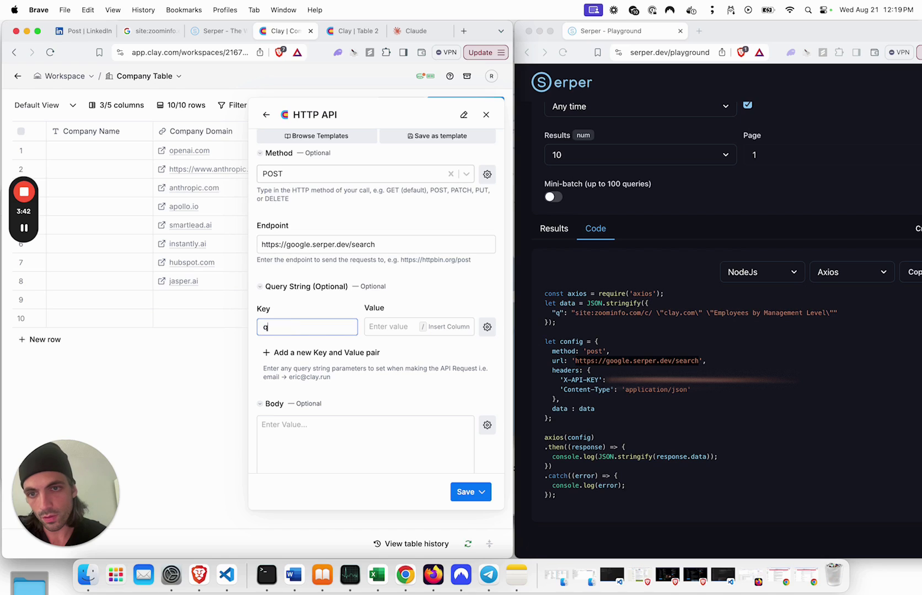
Copy the Google query site:zoominfo.com/c/ "clay.com" "Employees by Management Level" and paste it as the value of the q query string parameter
{"action": "left_click", "coordinate": [152, 31]}
{"action": "left_click", "coordinate": [227, 96]}
{"action": "key", "text": "super+a"}
{"action": "key", "text": "super+c"}
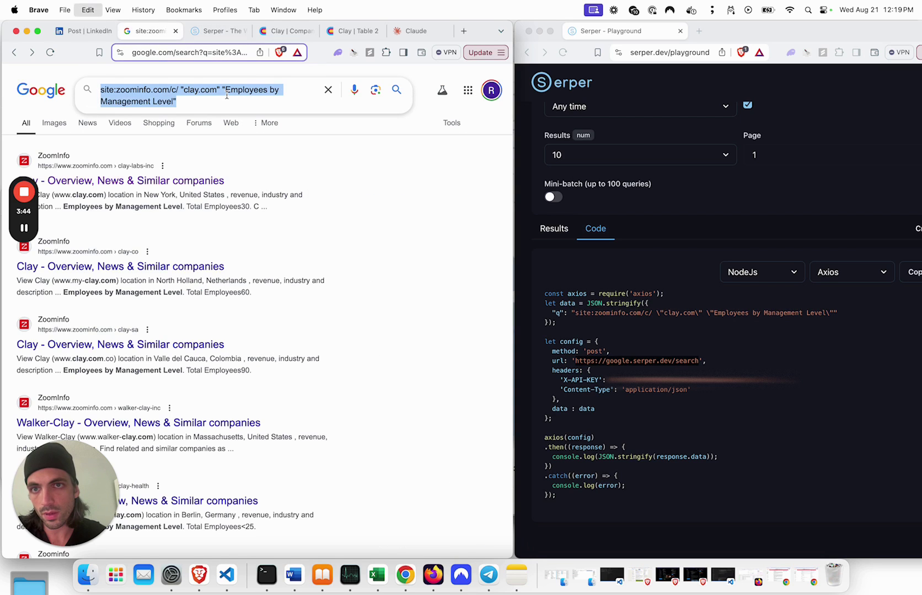
{"action": "left_click", "coordinate": [281, 30]}
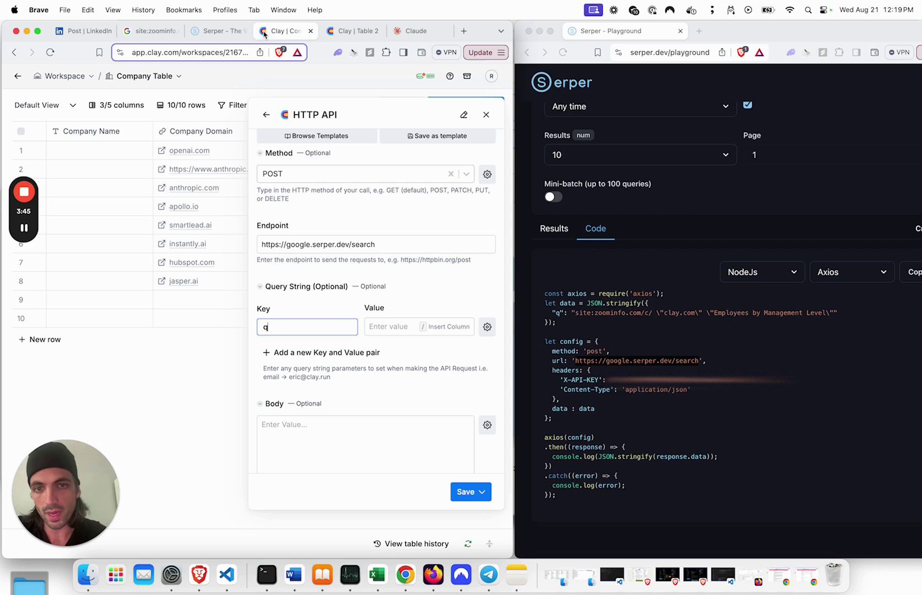
{"action": "left_click", "coordinate": [389, 330]}
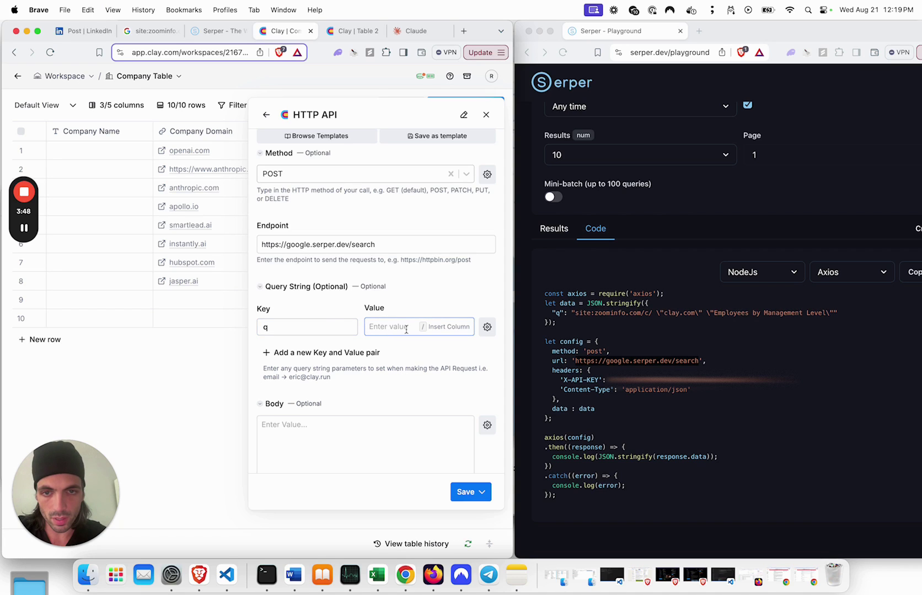
{"action": "key", "text": "super+v"}
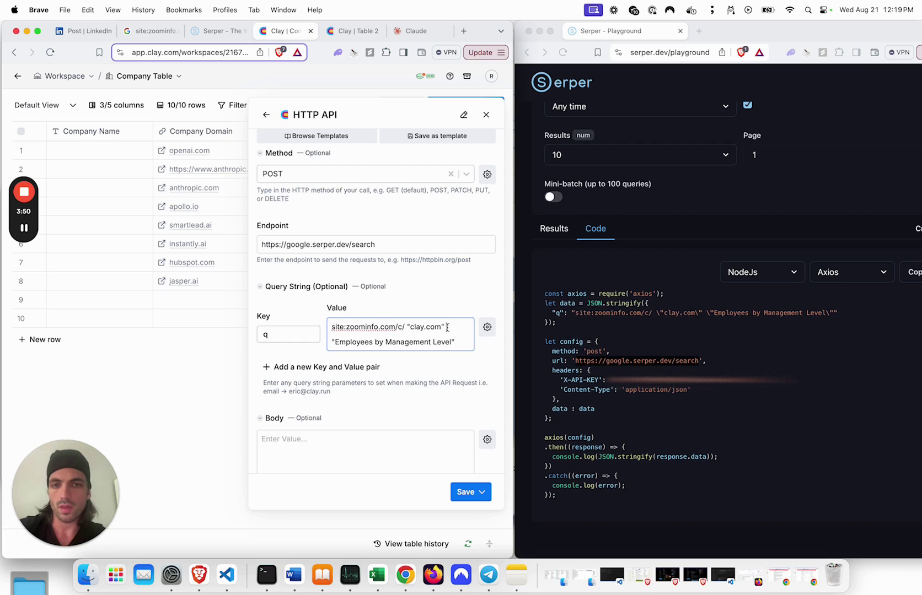
Replace "clay.com" in the q value with a reference to the Company Domain column
{"action": "left_click_drag", "start_coordinate": [444, 327], "coordinate": [409, 327]}
{"action": "key", "text": "BackSpace"}
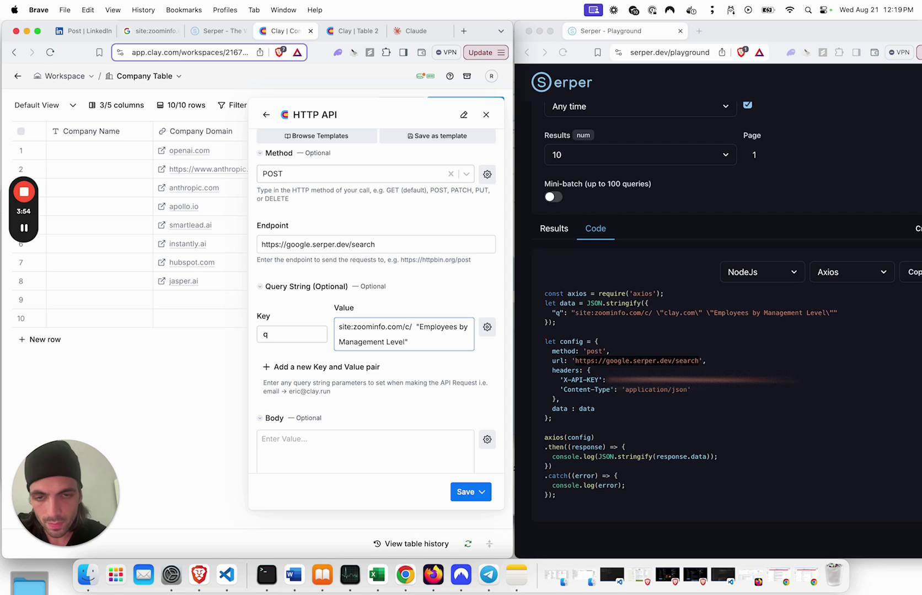
{"action": "type", "text": "/"}
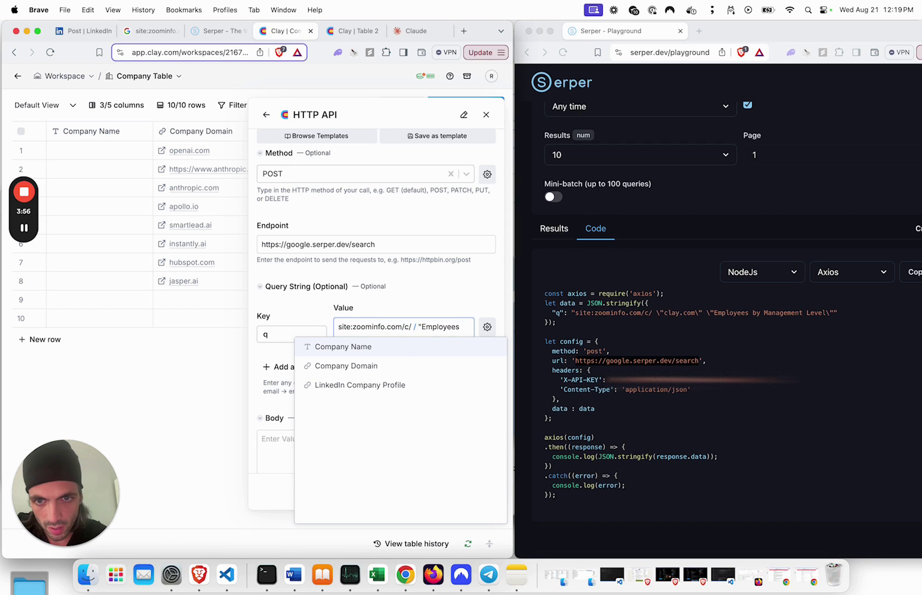
{"action": "left_click", "coordinate": [391, 365]}
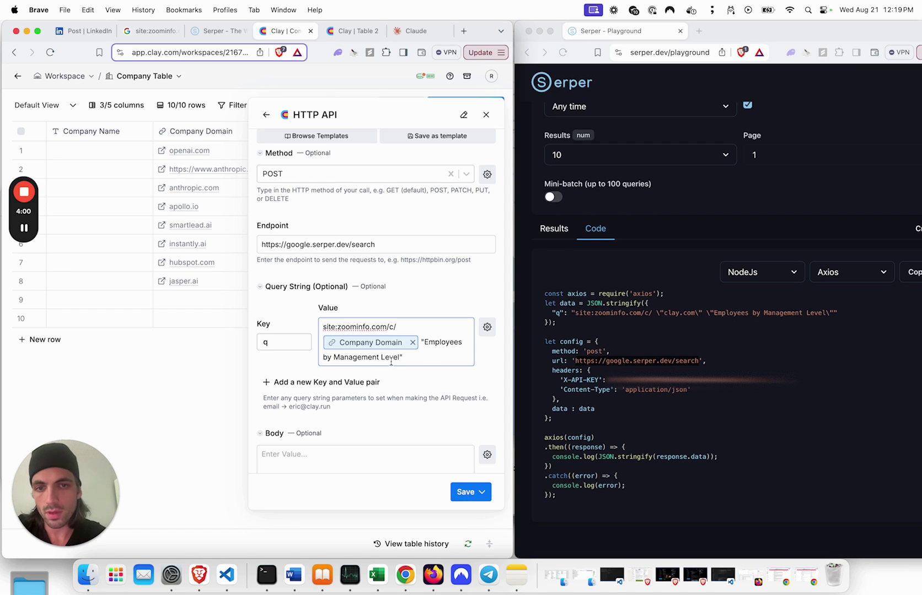
Change the quoted phrase in the q value to "Total Employees"
{"action": "left_click", "coordinate": [434, 358]}
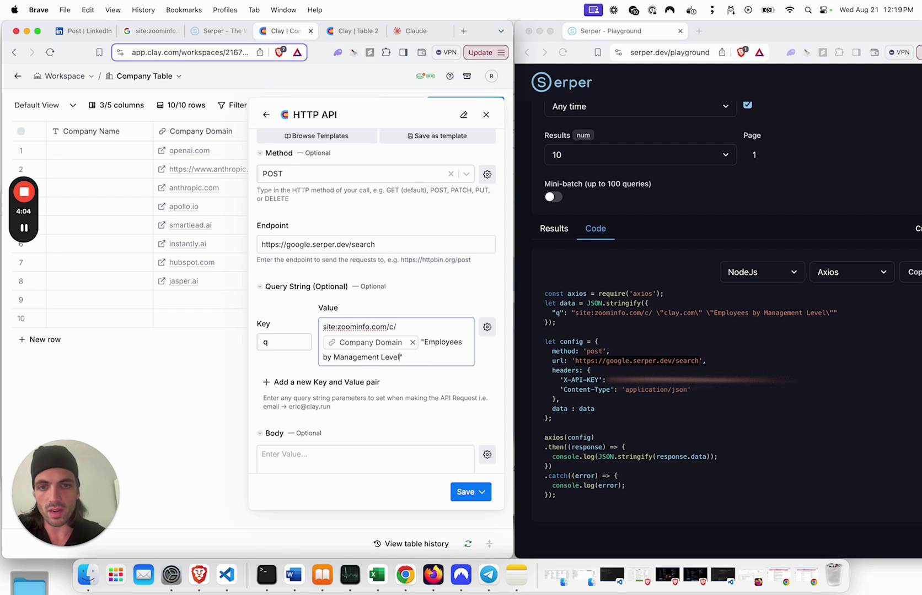
{"action": "key", "text": "Left"}
{"action": "key", "text": "shift+alt+Left"}
{"action": "key", "text": "shift+alt+Left"}
{"action": "key", "text": "shift+alt+Left"}
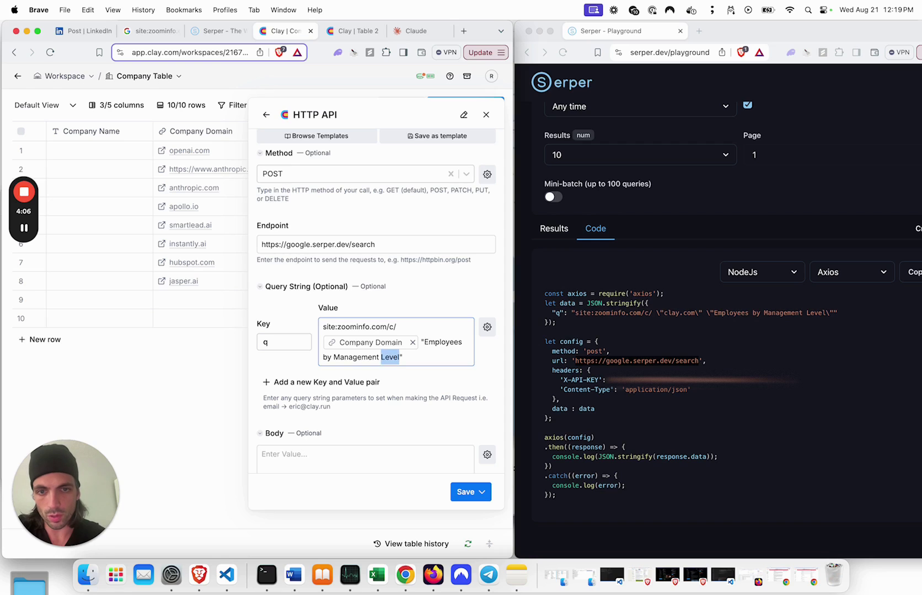
{"action": "key", "text": "BackSpace"}
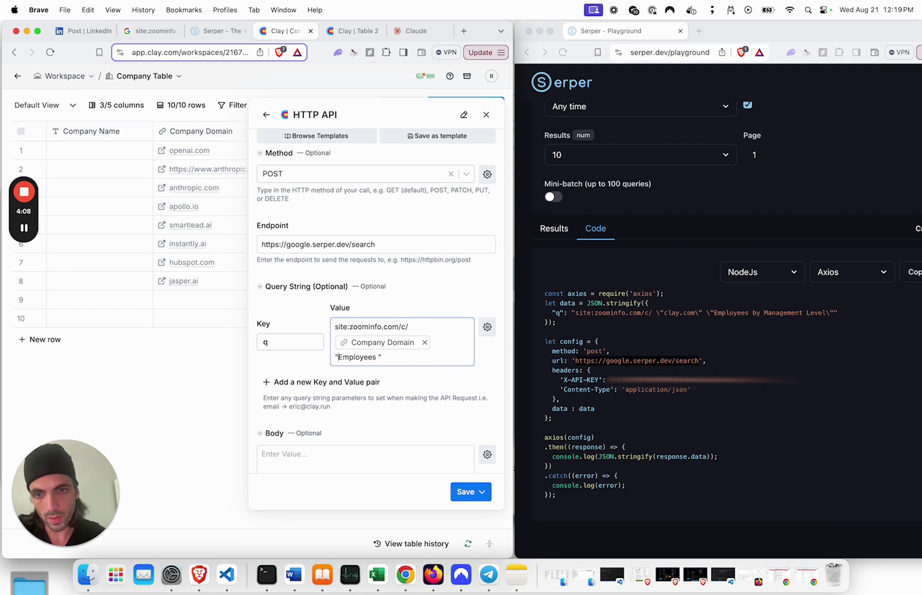
{"action": "type", "text": "Total"}
{"action": "key", "text": "Right"}
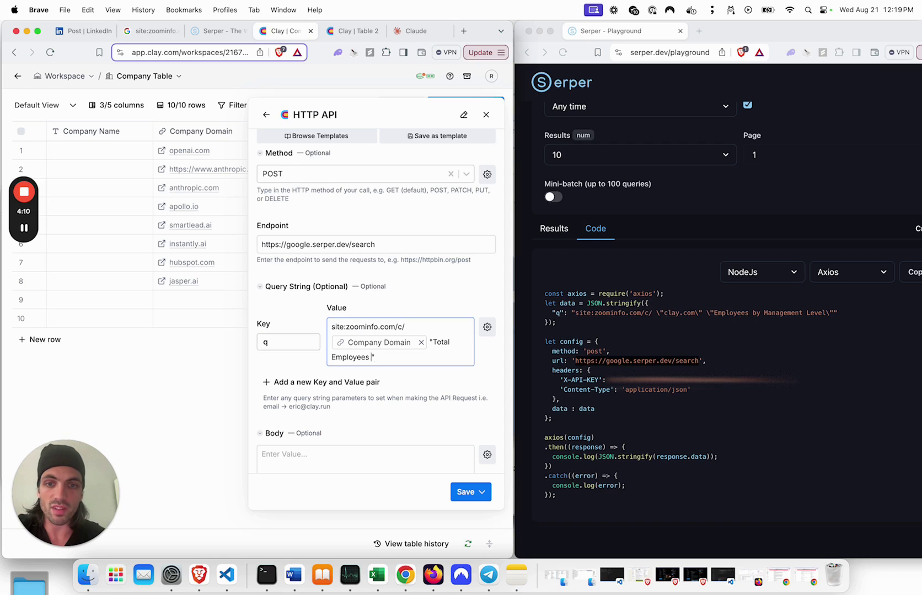
{"action": "key", "text": "BackSpace"}
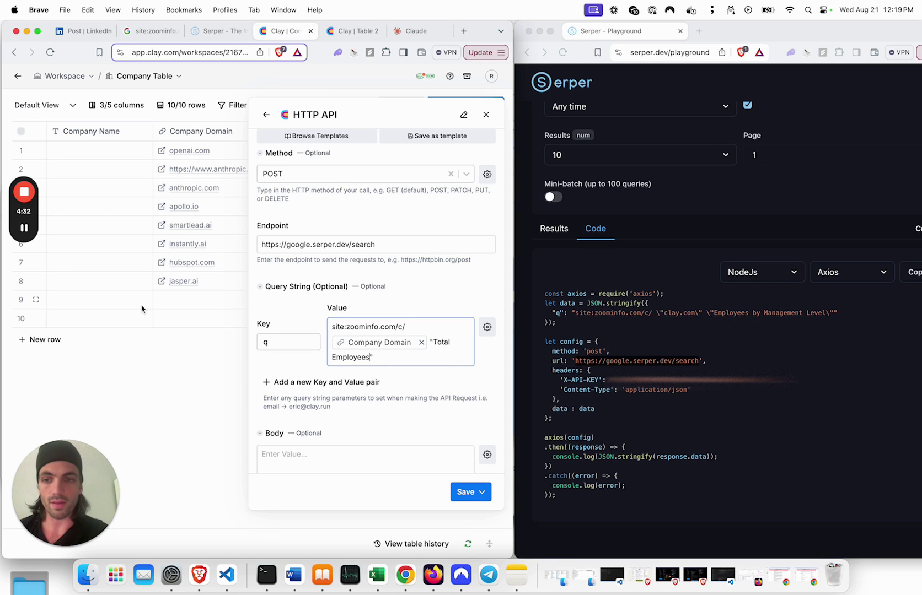
Add a header pair to the HTTP API setup with the key X-API-KEY, copied from the Serper playground code
{"action": "left_click", "coordinate": [25, 227]}
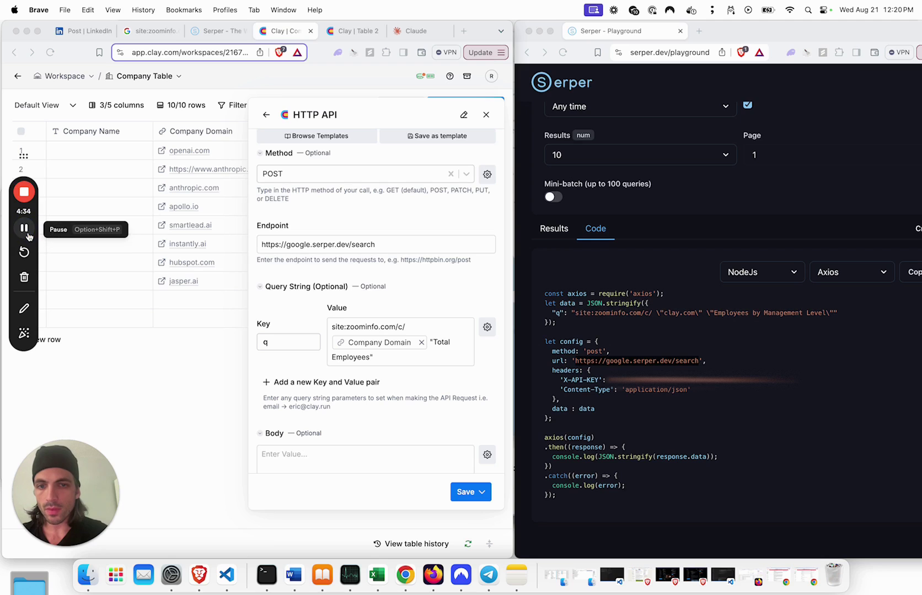
{"action": "scroll", "coordinate": [306, 373], "scroll_direction": "down", "scroll_amount": 5}
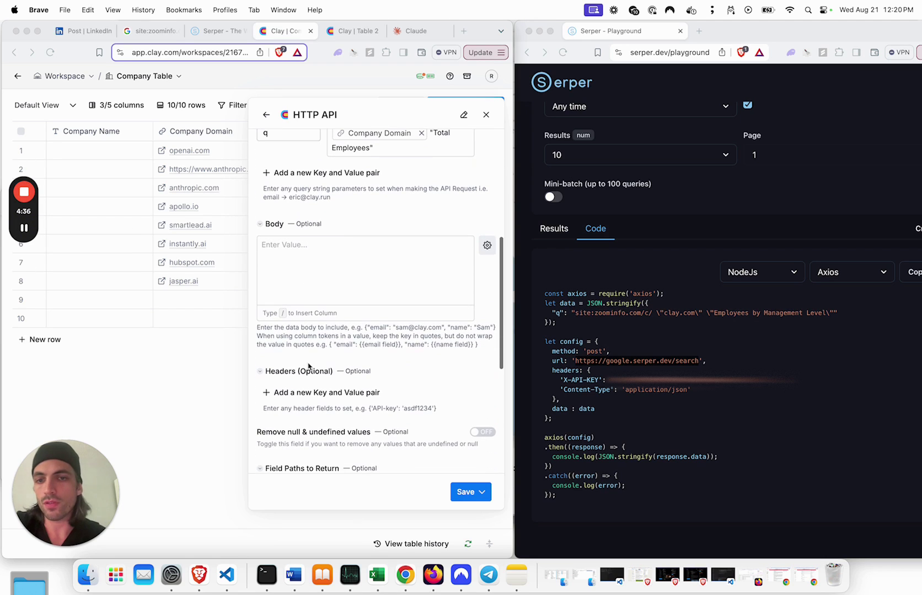
{"action": "left_click", "coordinate": [339, 399]}
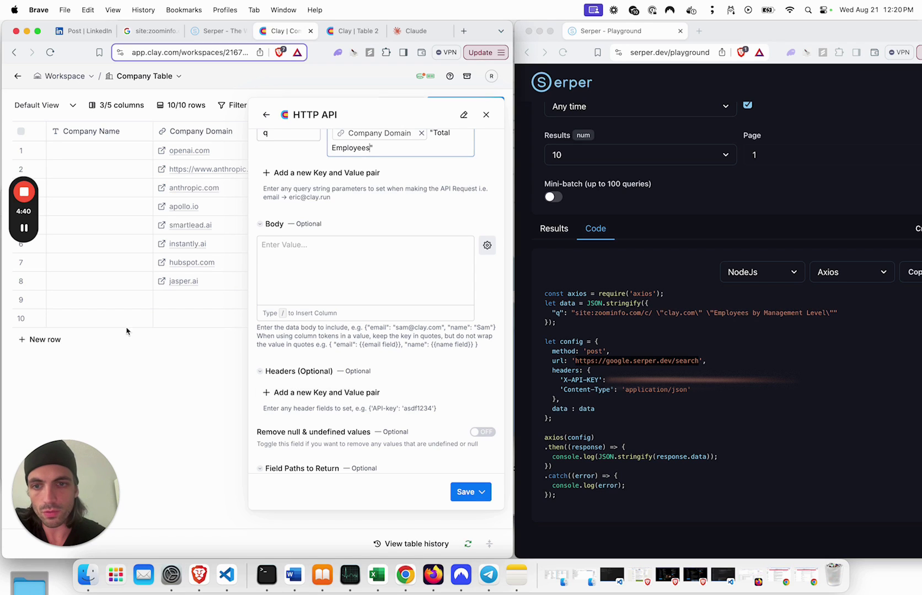
{"action": "mouse_move", "coordinate": [24, 227]}
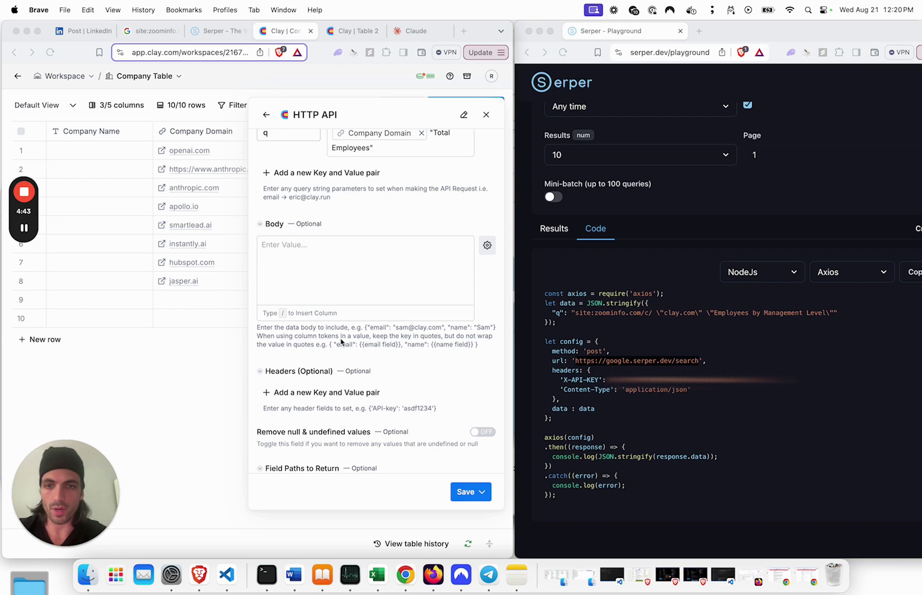
{"action": "left_click", "coordinate": [583, 384]}
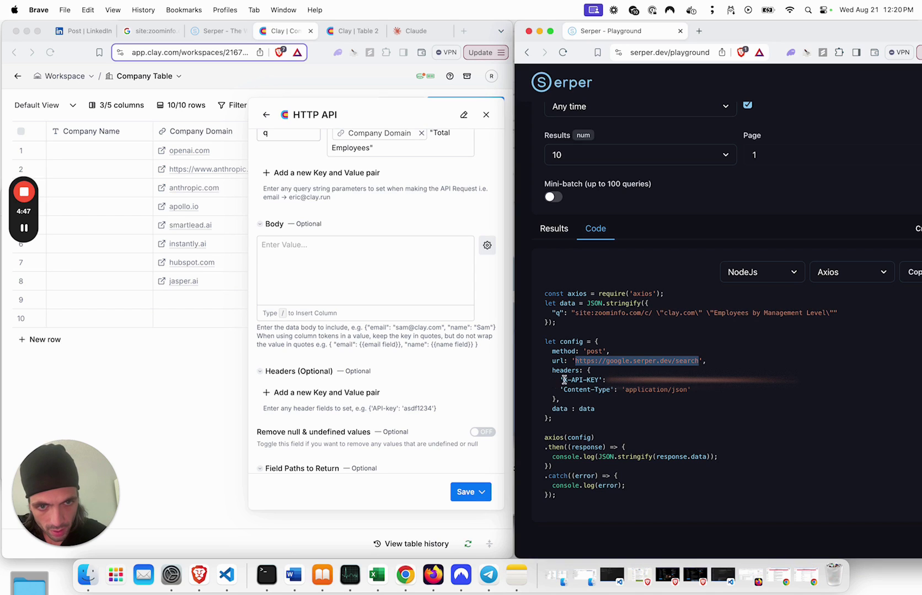
{"action": "left_click_drag", "start_coordinate": [563, 380], "coordinate": [598, 380]}
{"action": "key", "text": "super+c"}
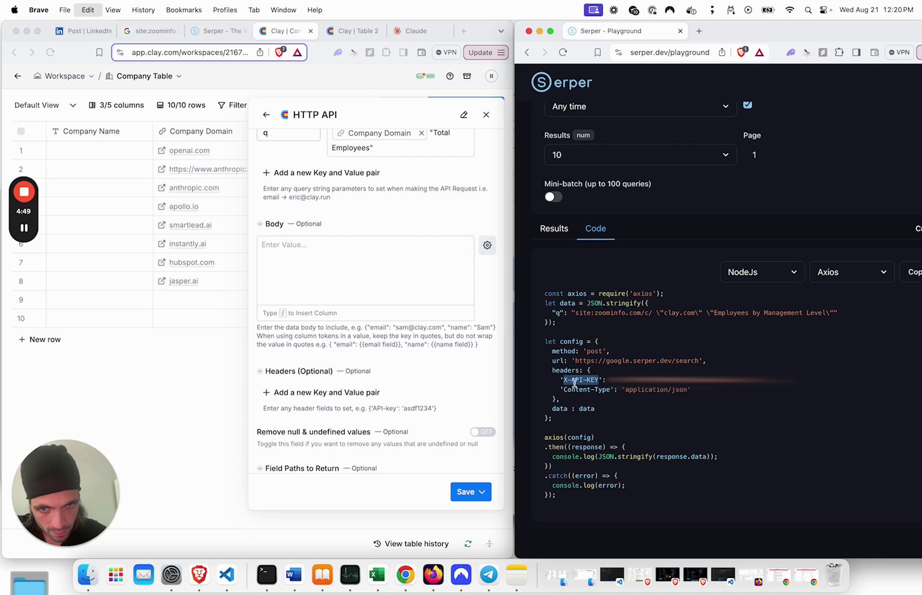
{"action": "scroll", "coordinate": [308, 342], "scroll_direction": "down", "scroll_amount": 2}
{"action": "left_click", "coordinate": [297, 345]}
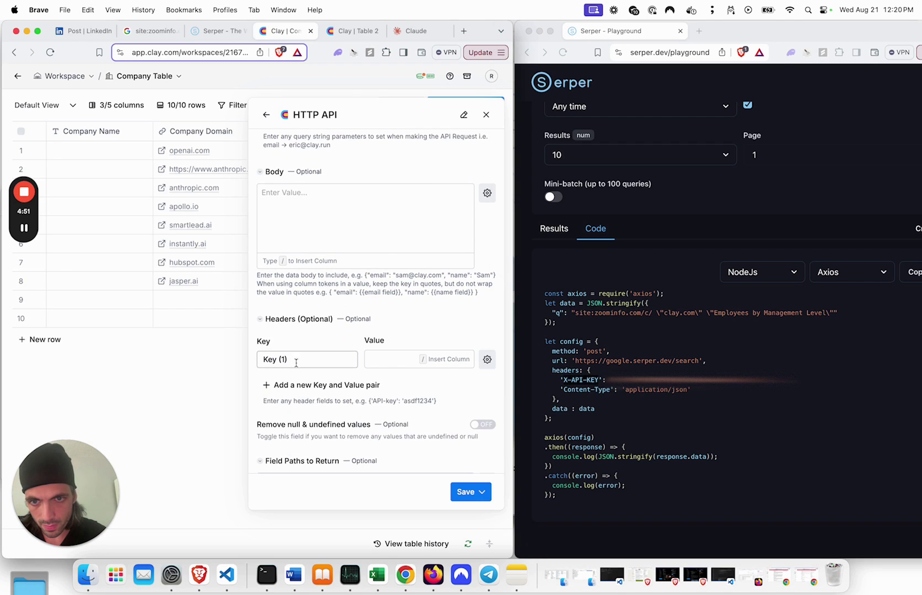
{"action": "left_click", "coordinate": [298, 361]}
{"action": "key", "text": "super+v"}
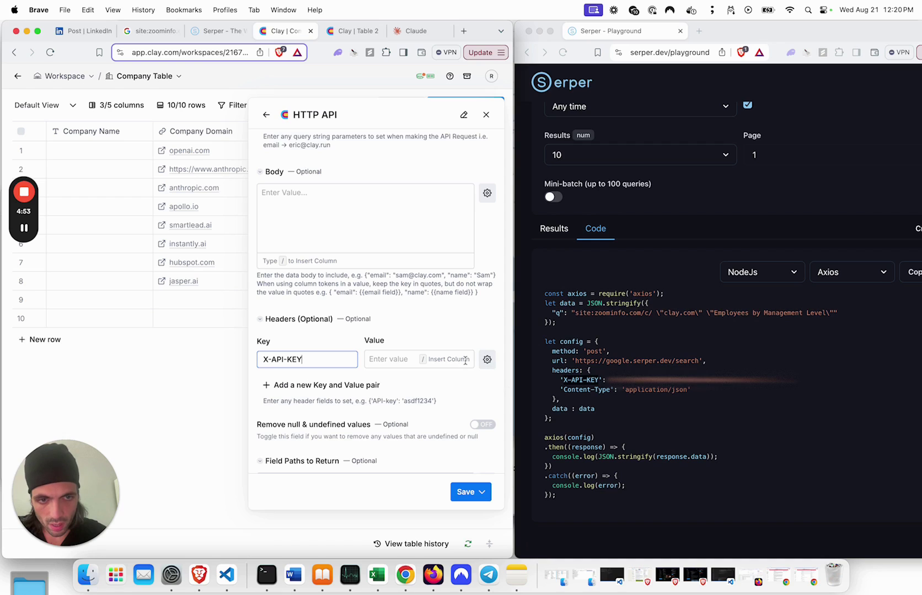
Add a second header pair with the key Content-Type, copied from the Serper code
{"action": "left_click", "coordinate": [568, 395]}
{"action": "left_click_drag", "start_coordinate": [610, 390], "coordinate": [564, 390]}
{"action": "left_click", "coordinate": [278, 385]}
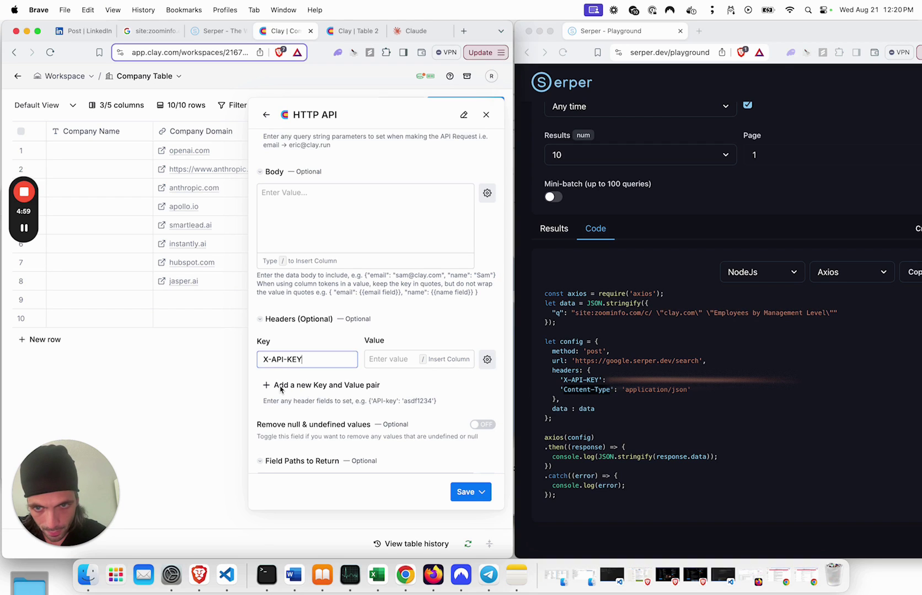
{"action": "left_click", "coordinate": [278, 385]}
{"action": "left_click", "coordinate": [284, 404]}
{"action": "key", "text": "super+a"}
{"action": "key", "text": "super+v"}
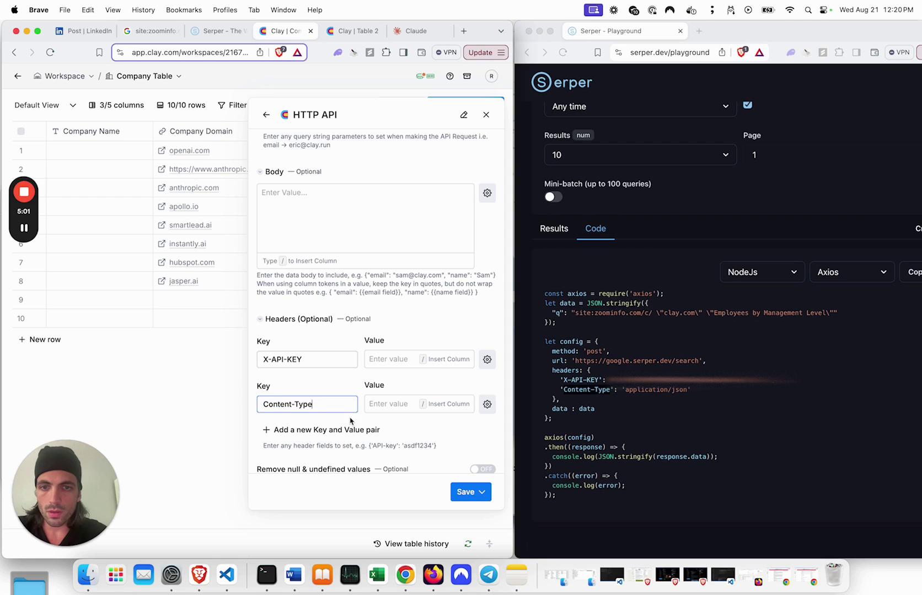
Set the Content-Type header's value to application/json, copied from the Serper code
{"action": "left_click", "coordinate": [646, 393]}
{"action": "left_click_drag", "start_coordinate": [624, 390], "coordinate": [691, 391]}
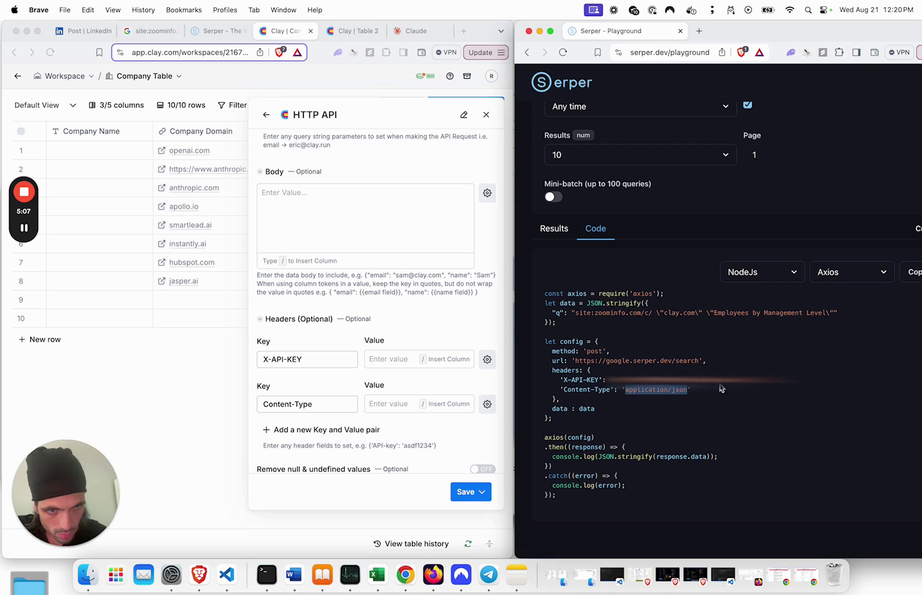
{"action": "key", "text": "super+c"}
{"action": "left_click", "coordinate": [400, 407]}
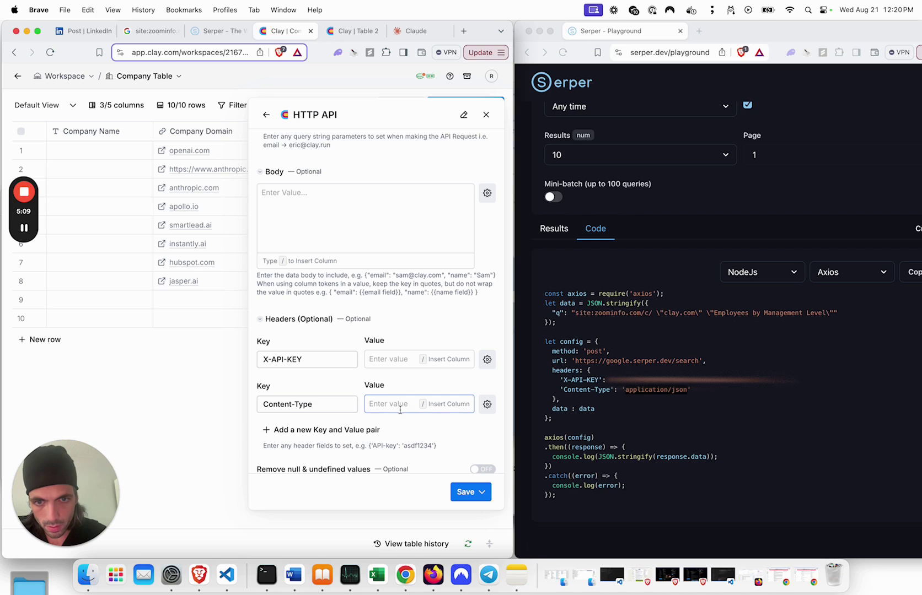
{"action": "key", "text": "super+v"}
Turn off Auto-update in the HTTP API enrichment's run settings
{"action": "scroll", "coordinate": [407, 402], "scroll_direction": "down", "scroll_amount": 5}
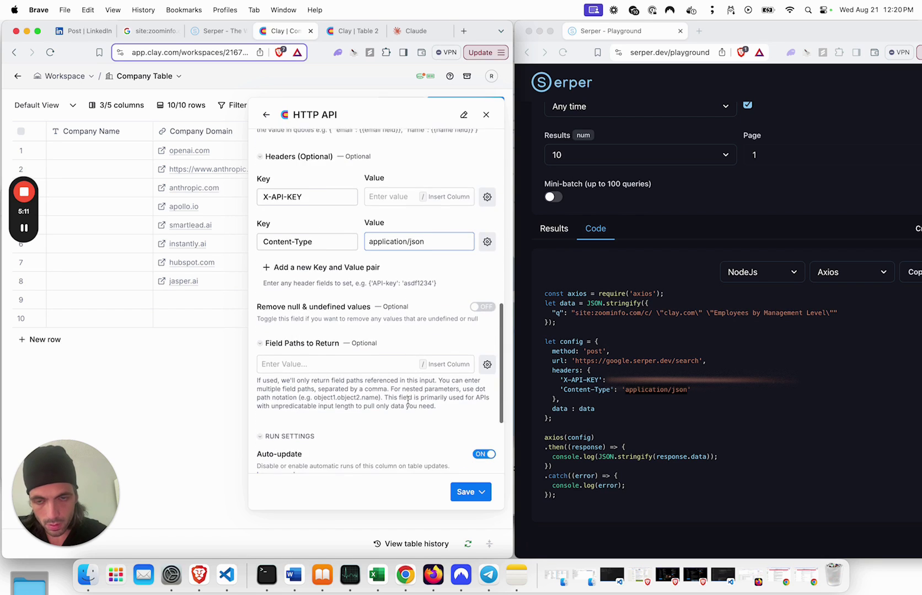
{"action": "scroll", "coordinate": [408, 404], "scroll_direction": "down", "scroll_amount": 4}
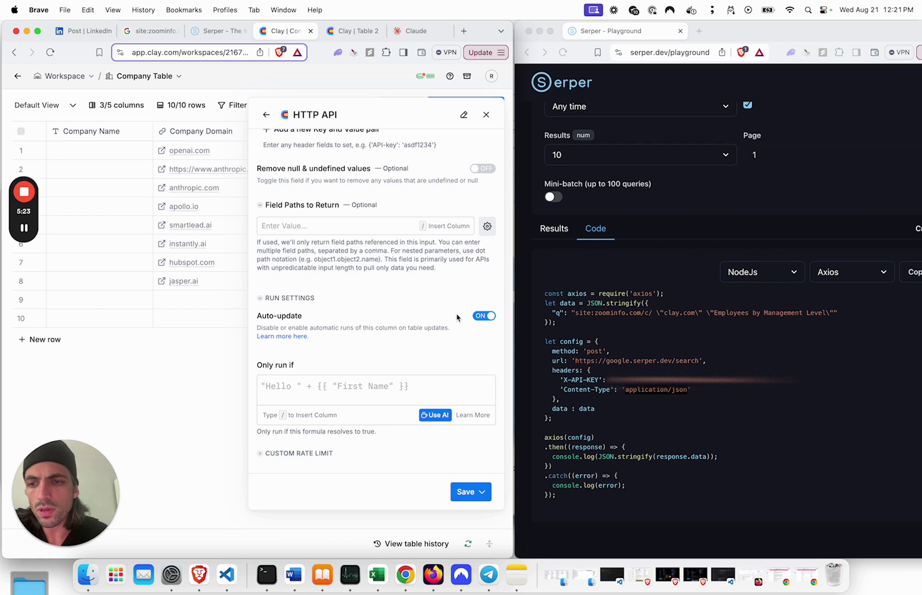
{"action": "left_click", "coordinate": [484, 316]}
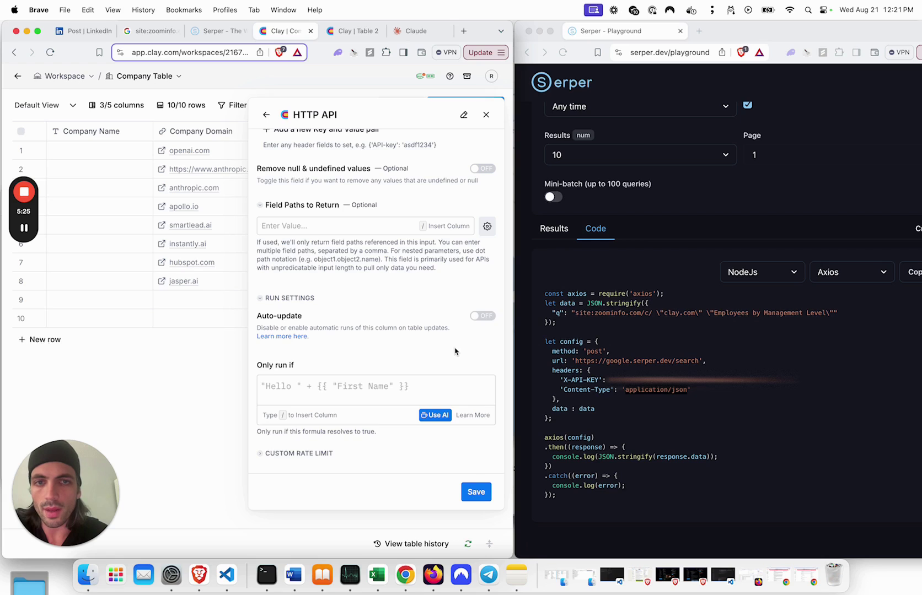
Review the whole HTTP API setup, from method, endpoint and query string to headers and run settings
{"action": "scroll", "coordinate": [455, 351], "scroll_direction": "up", "scroll_amount": 3}
{"action": "scroll", "coordinate": [456, 350], "scroll_direction": "up", "scroll_amount": 1}
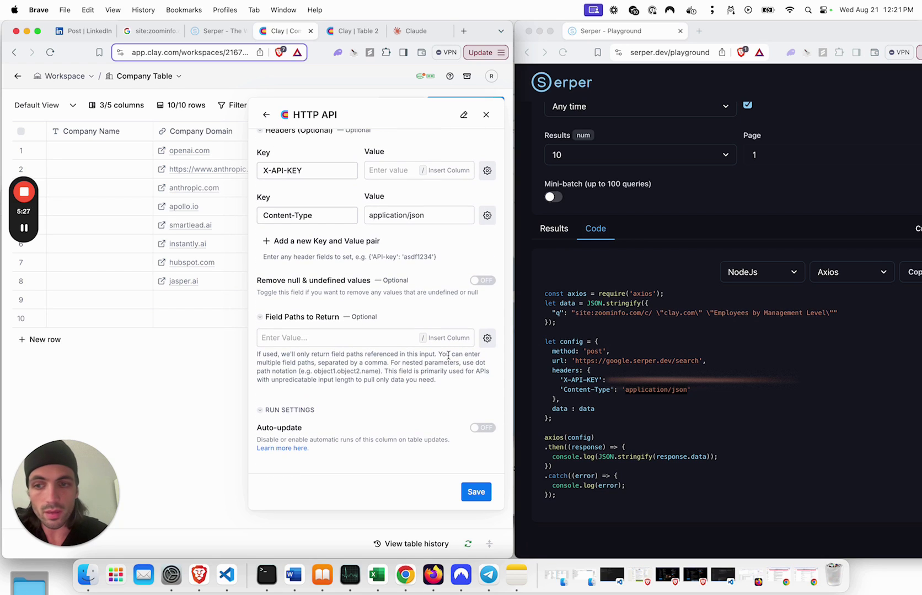
{"action": "scroll", "coordinate": [448, 355], "scroll_direction": "up", "scroll_amount": 10}
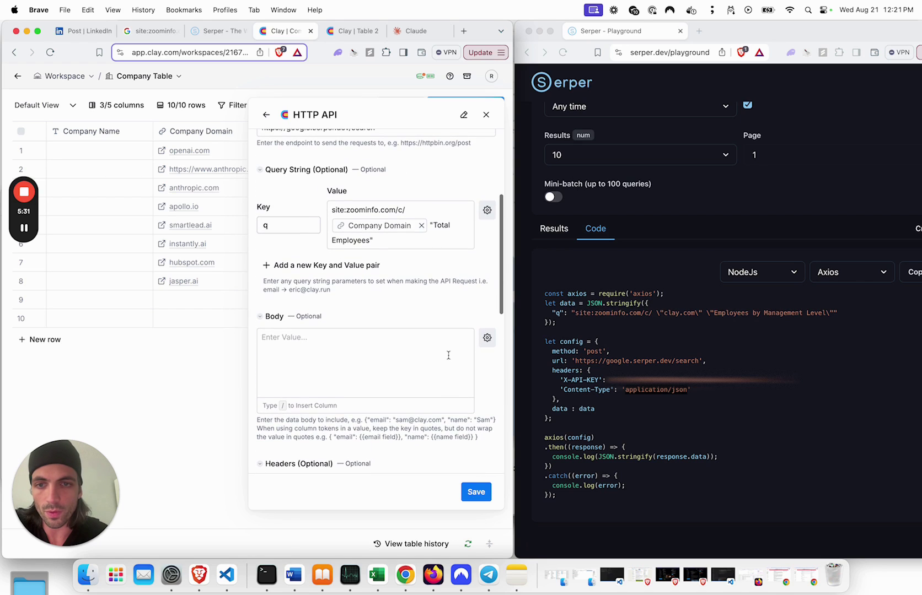
{"action": "scroll", "coordinate": [448, 356], "scroll_direction": "up", "scroll_amount": 3}
{"action": "scroll", "coordinate": [448, 355], "scroll_direction": "up", "scroll_amount": 3}
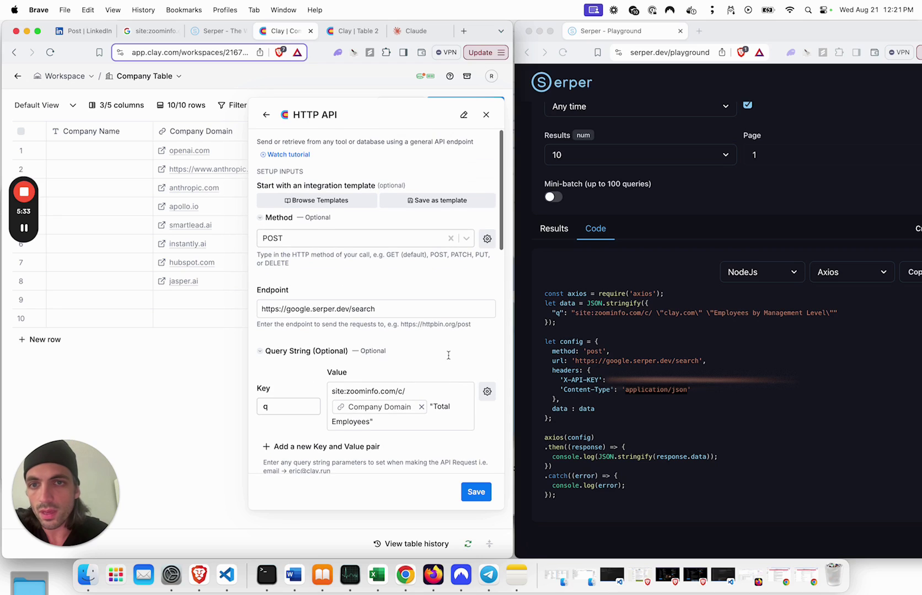
{"action": "scroll", "coordinate": [448, 358], "scroll_direction": "down", "scroll_amount": 10}
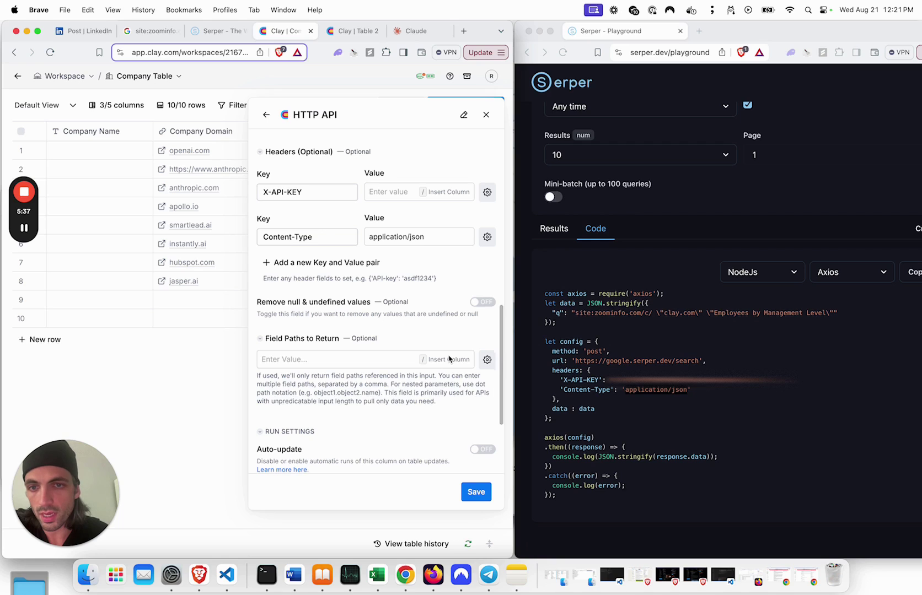
{"action": "scroll", "coordinate": [448, 359], "scroll_direction": "down", "scroll_amount": 5}
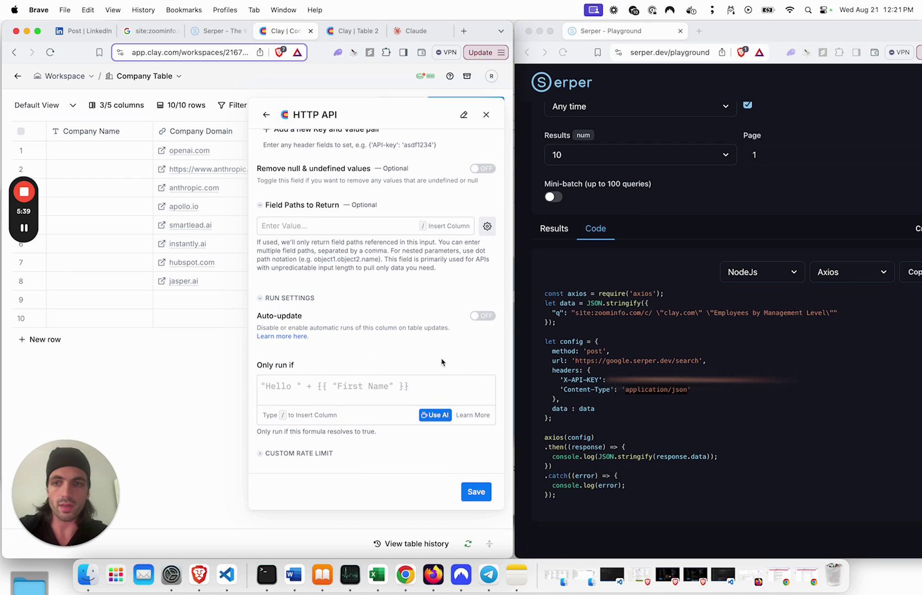
{"action": "left_click", "coordinate": [24, 228]}
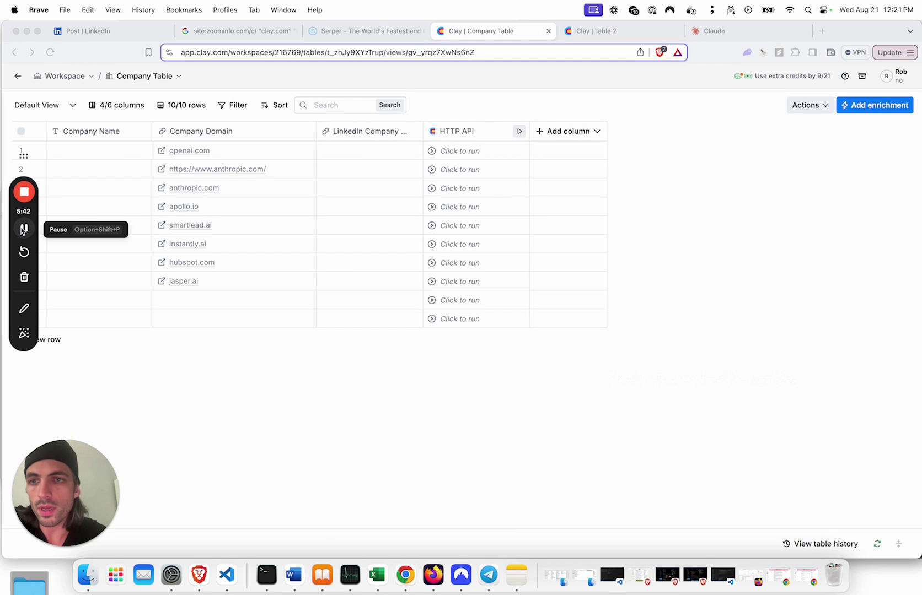
Run the HTTP API enrichment for the openai.com row and expand the Organic list in its cell details
{"action": "left_click", "coordinate": [432, 152]}
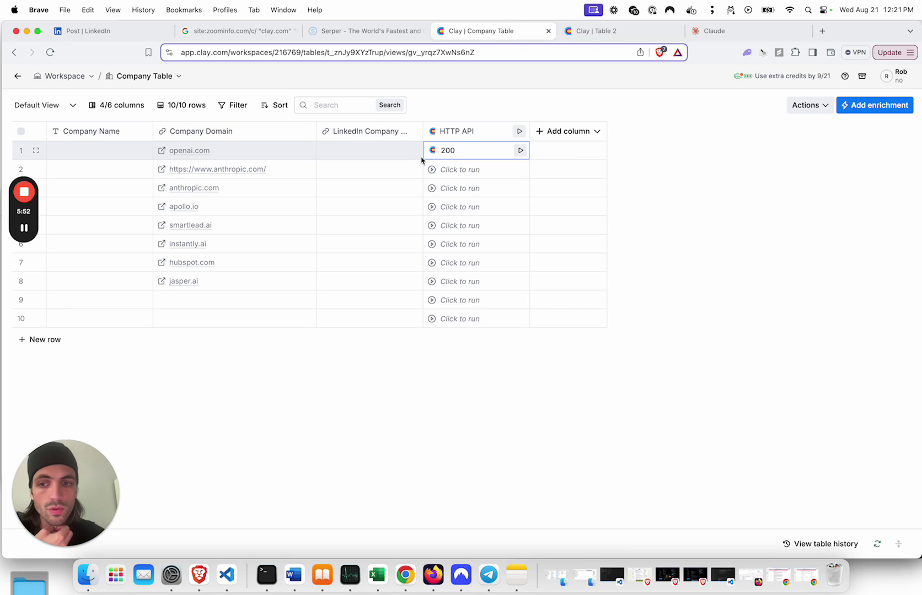
{"action": "left_click", "coordinate": [482, 158]}
{"action": "left_click", "coordinate": [675, 168]}
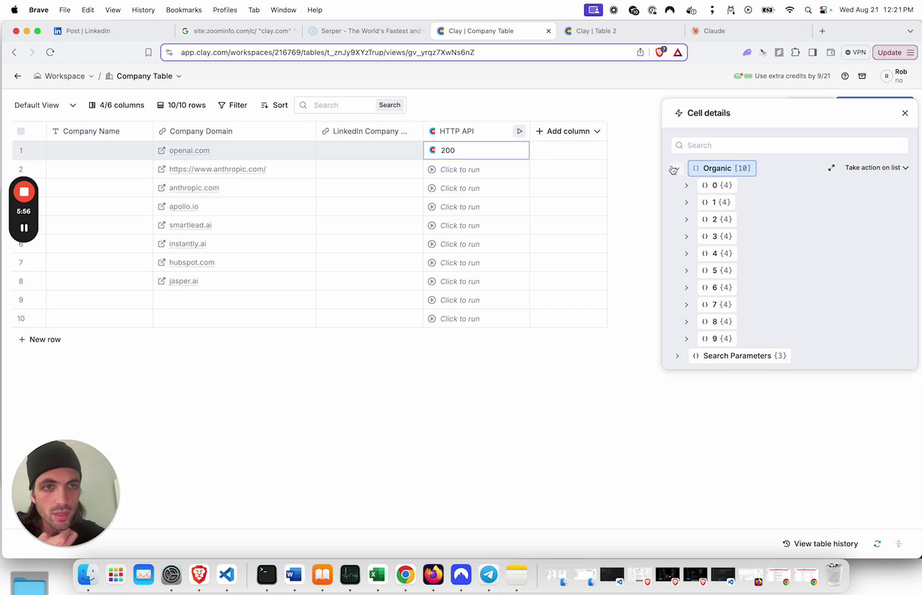
Expand the first two organic results of the openai.com row to read their ZoomInfo links, titles and snippets
{"action": "left_click", "coordinate": [687, 187]}
{"action": "mouse_move", "coordinate": [742, 243]}
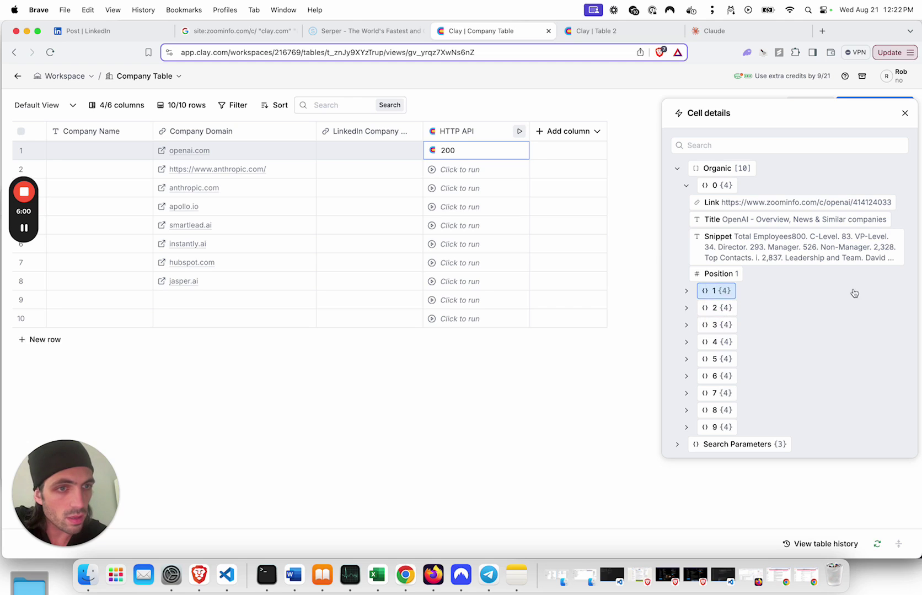
{"action": "left_click", "coordinate": [695, 292]}
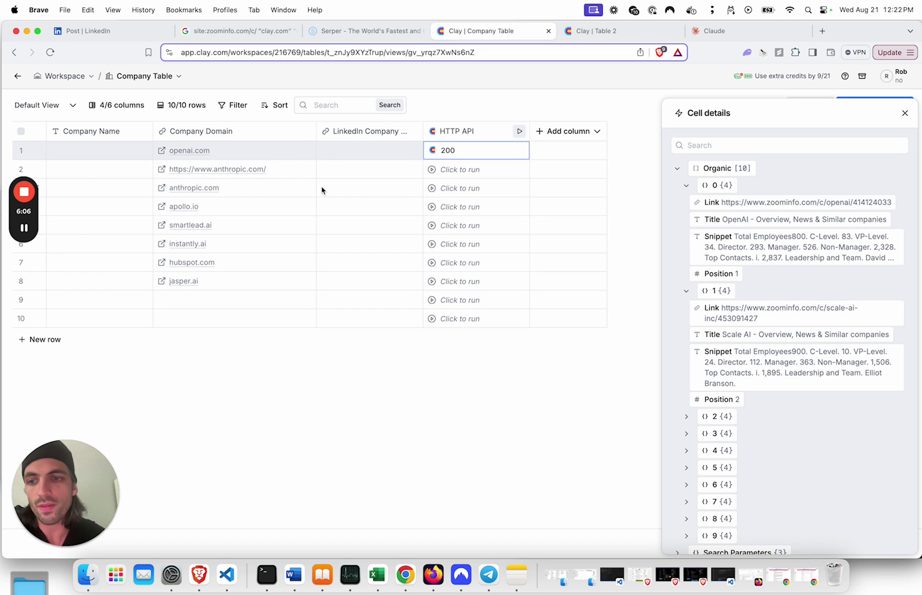
{"action": "left_click", "coordinate": [383, 169]}
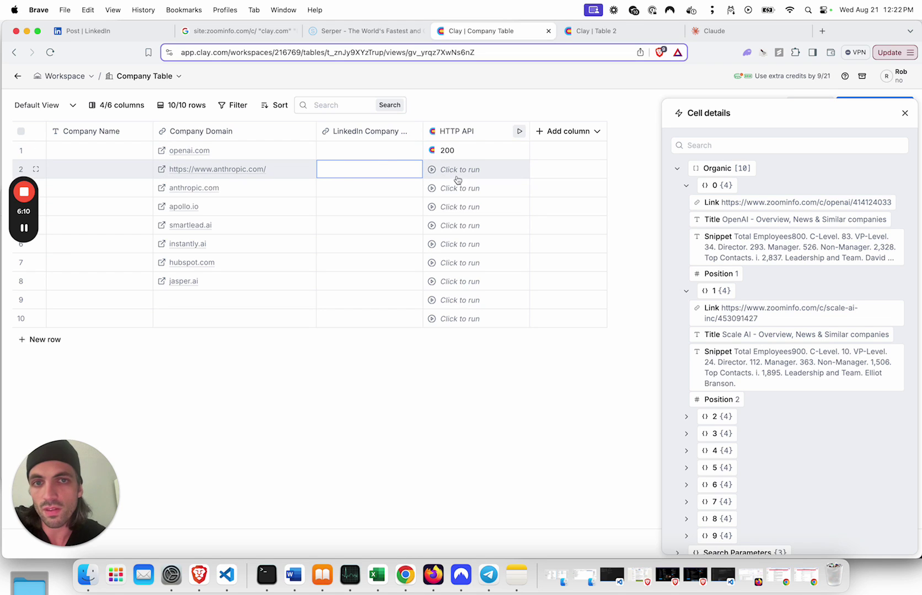
{"action": "left_click", "coordinate": [432, 174]}
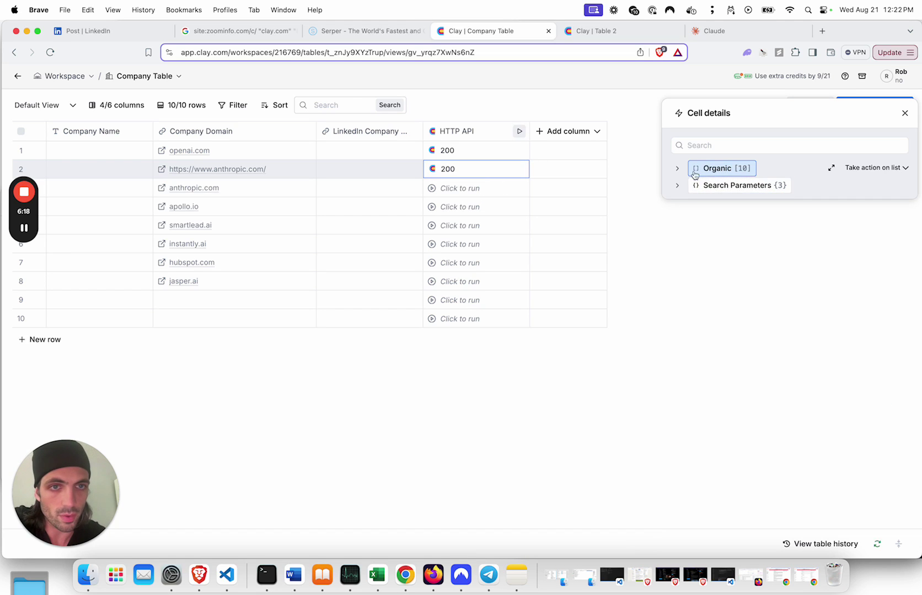
{"action": "left_click", "coordinate": [711, 170]}
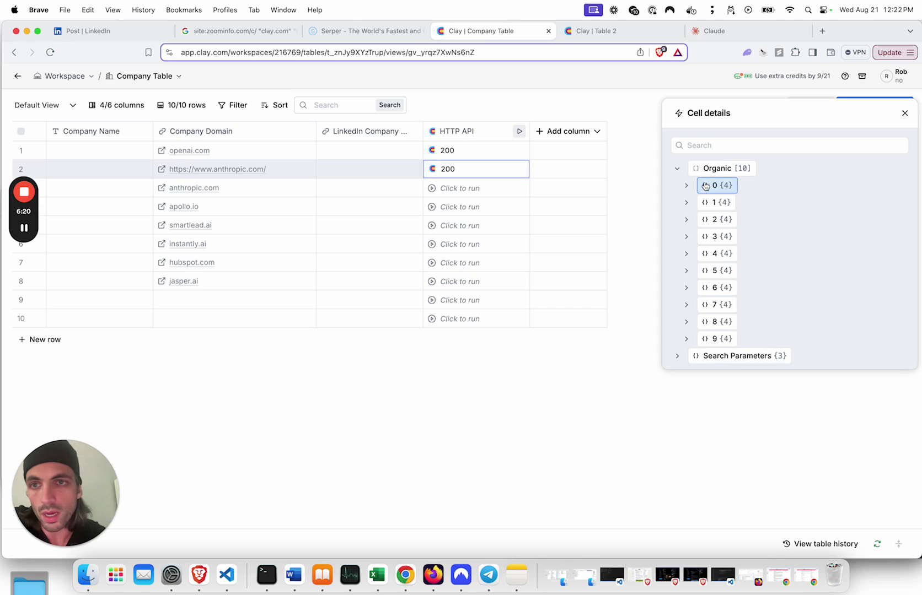
{"action": "left_click", "coordinate": [706, 183]}
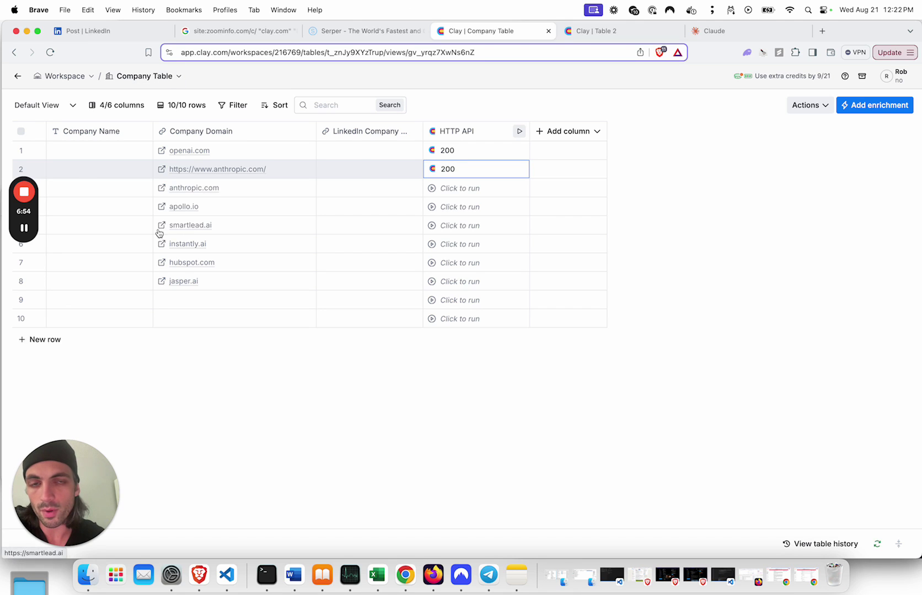
{"action": "mouse_move", "coordinate": [25, 232]}
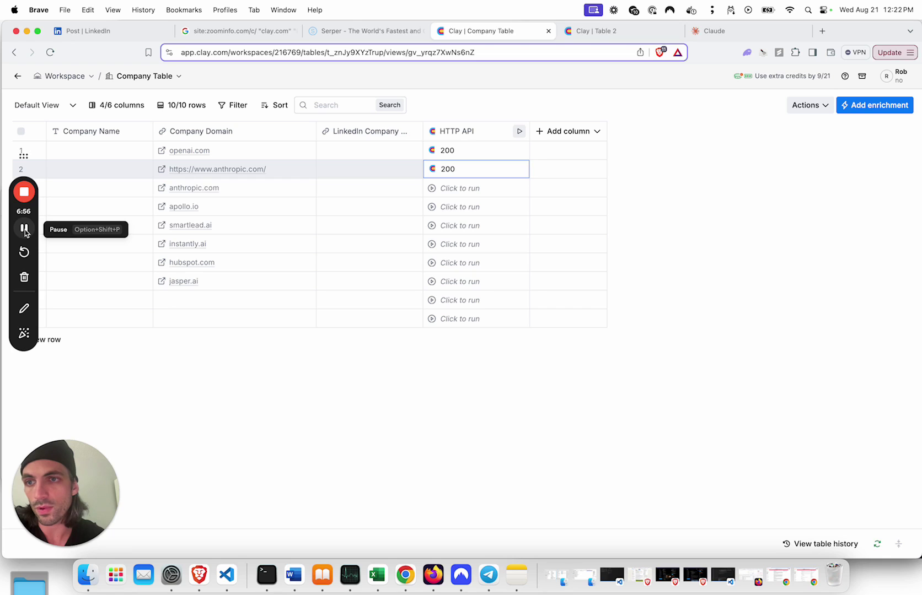
{"action": "left_click", "coordinate": [25, 232]}
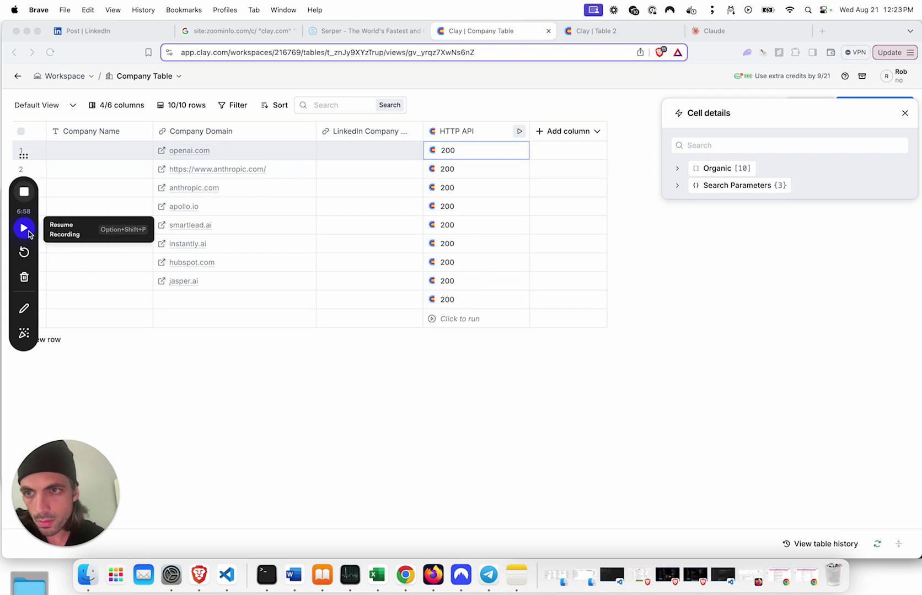
{"action": "left_click", "coordinate": [24, 228]}
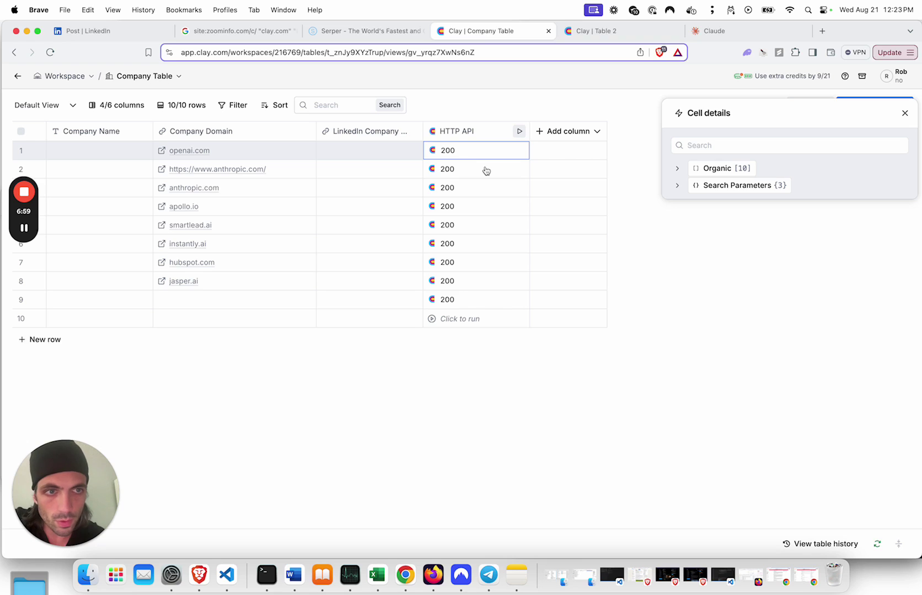
Examine the link, title and snippet of the first organic result in the openai.com row's cell details
{"action": "left_click", "coordinate": [677, 168]}
{"action": "left_click", "coordinate": [686, 185]}
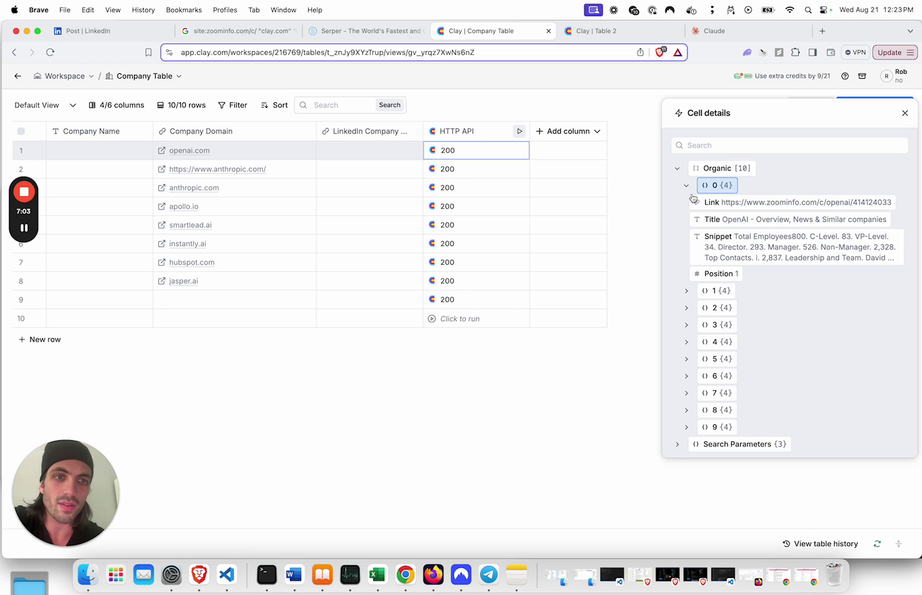
{"action": "mouse_move", "coordinate": [718, 203]}
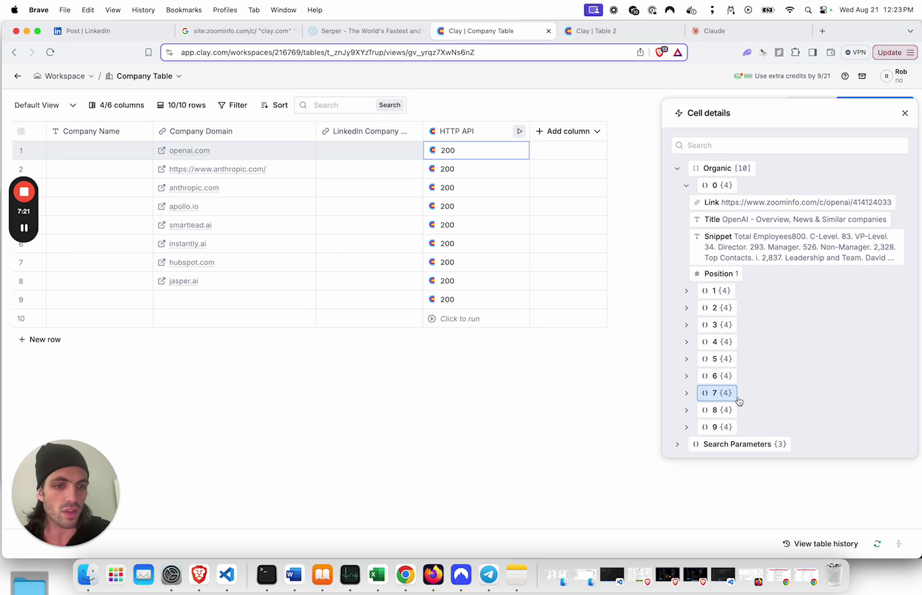
{"action": "left_click", "coordinate": [686, 185]}
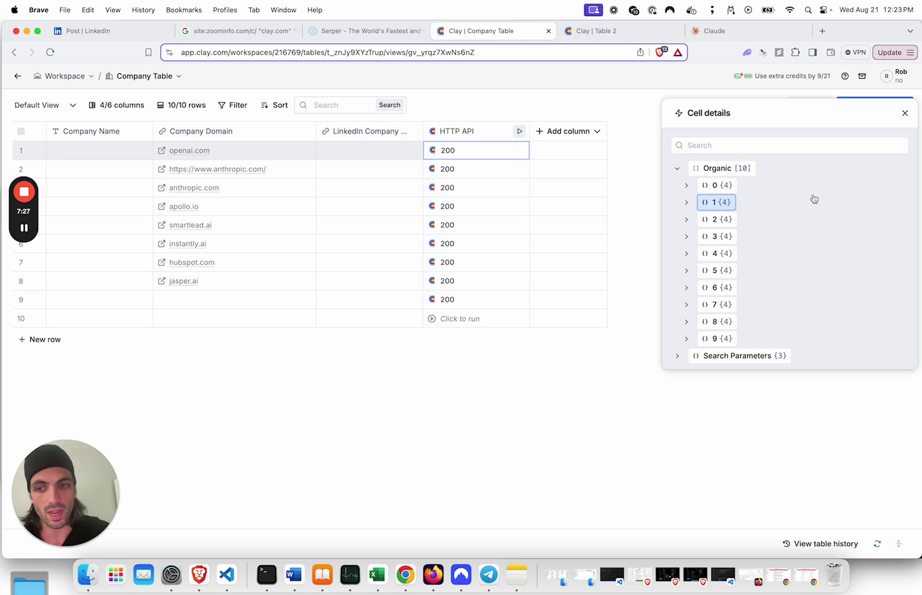
{"action": "left_click", "coordinate": [685, 186]}
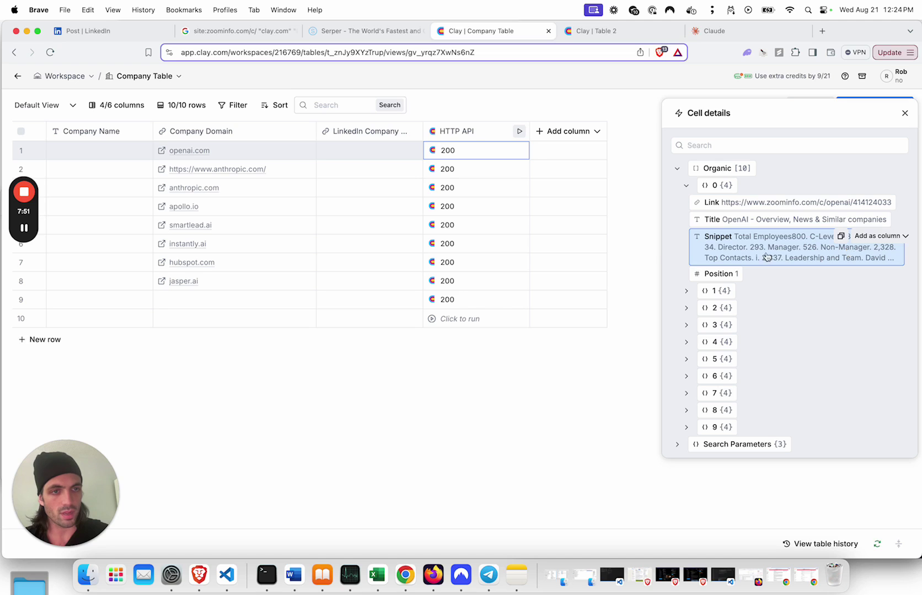
Search the enrichments for "claude" and add Anthropic's Claude: Generate text as a new column's enrichment
{"action": "left_click", "coordinate": [549, 132]}
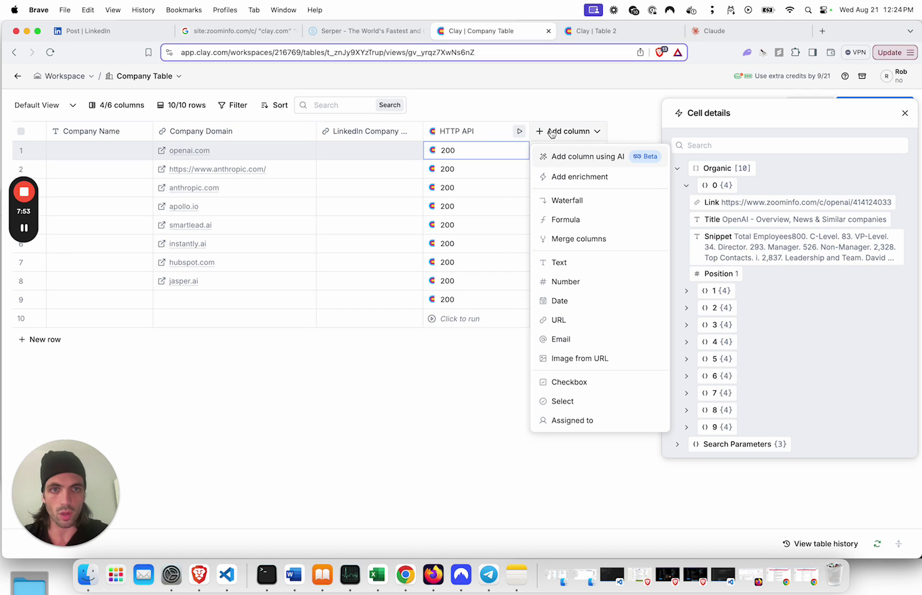
{"action": "left_click", "coordinate": [585, 176]}
{"action": "type", "text": "claude"}
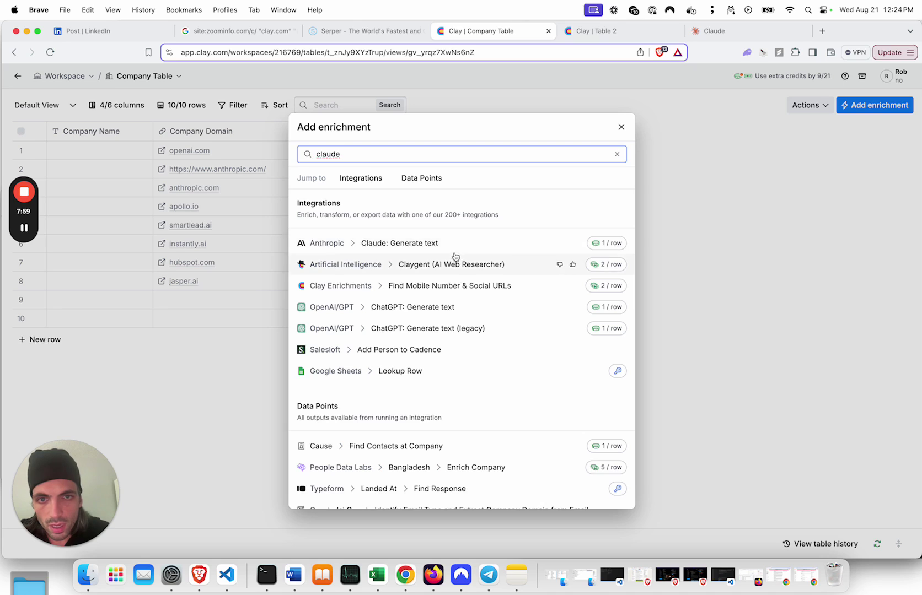
{"action": "left_click", "coordinate": [462, 245]}
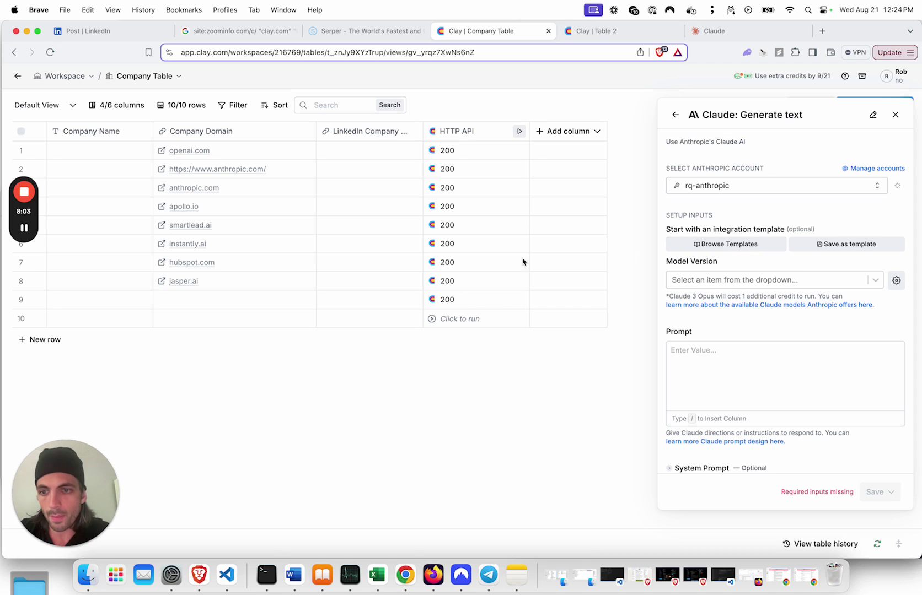
{"action": "left_click", "coordinate": [27, 232]}
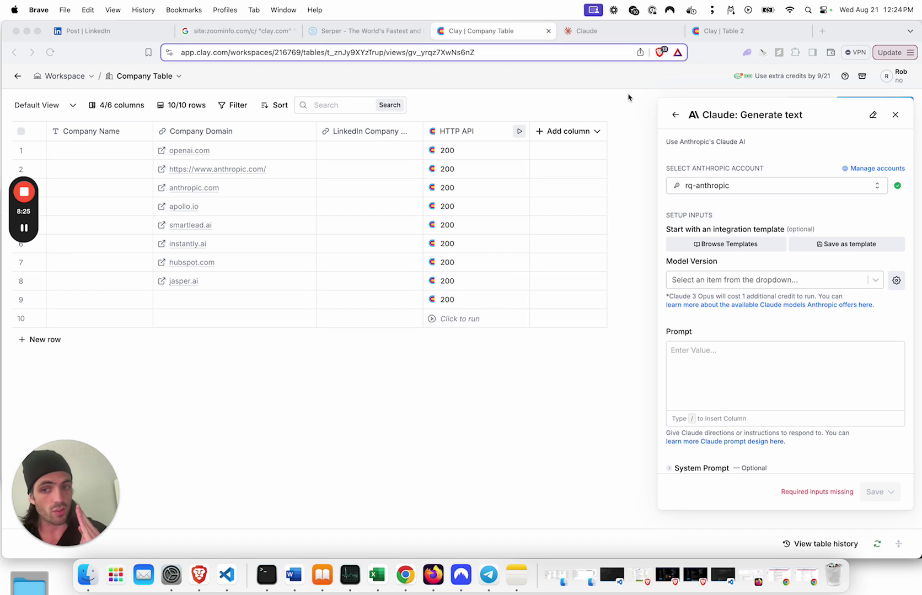
Copy the employee-count extraction prompt from the Claude chat and paste it into the Prompt of Clay's Claude: Generate text setup
{"action": "left_click", "coordinate": [625, 37]}
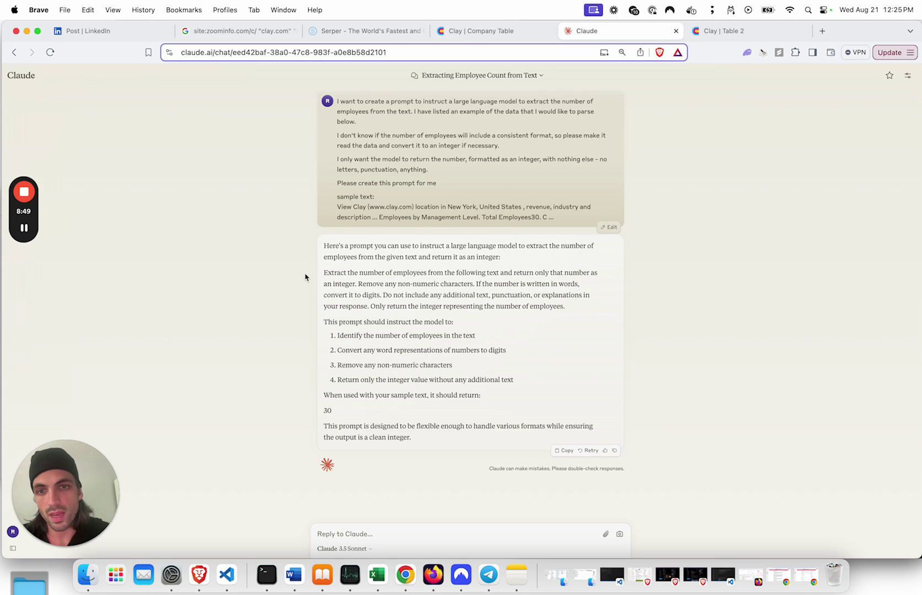
{"action": "left_click_drag", "start_coordinate": [323, 272], "coordinate": [576, 313]}
{"action": "key", "text": "super+c"}
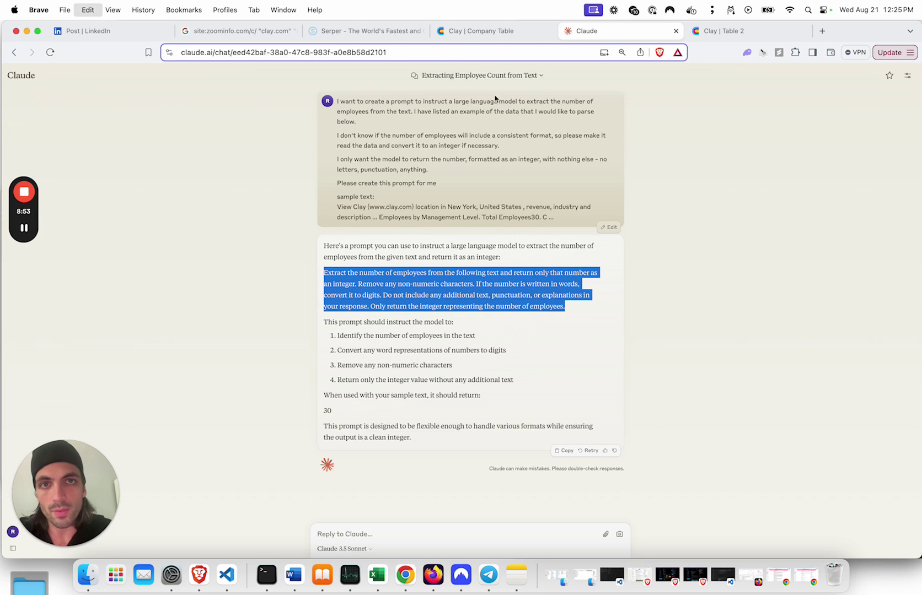
{"action": "left_click", "coordinate": [497, 31]}
{"action": "left_click", "coordinate": [776, 370]}
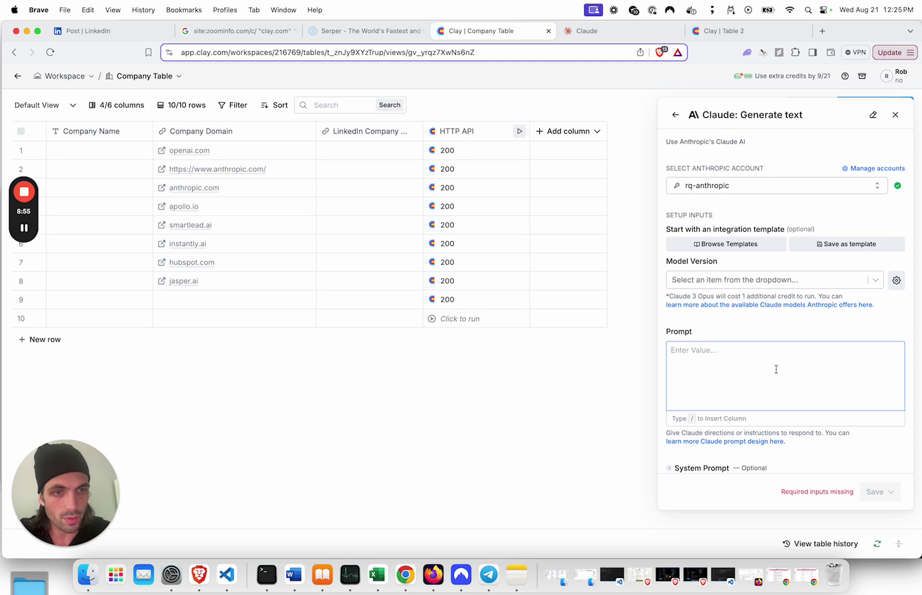
{"action": "key", "text": "super+v"}
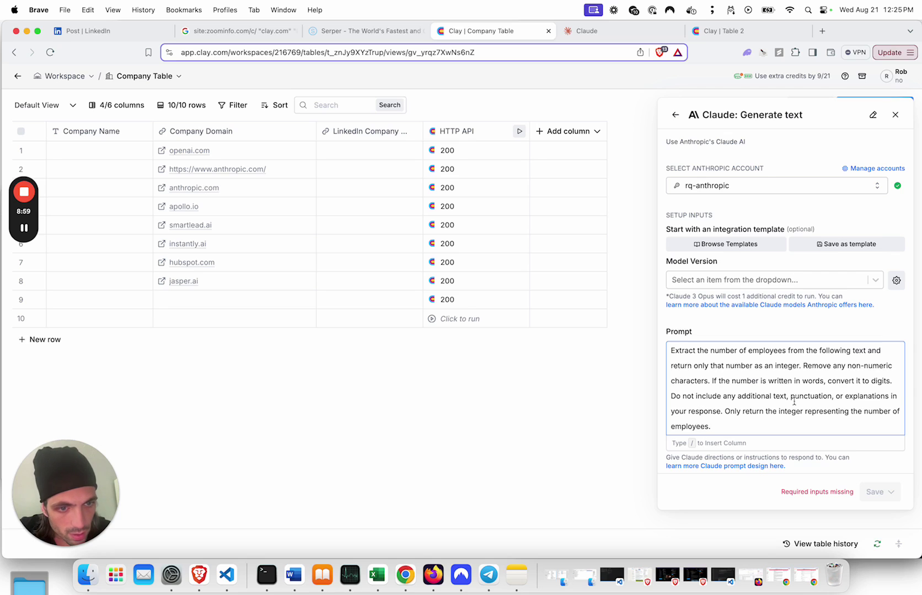
Append a "Text:" line after a blank line in the prompt and insert the snippet of HTTP API organic result 0 as its variable
{"action": "key", "text": "Return"}
{"action": "key", "text": "Return"}
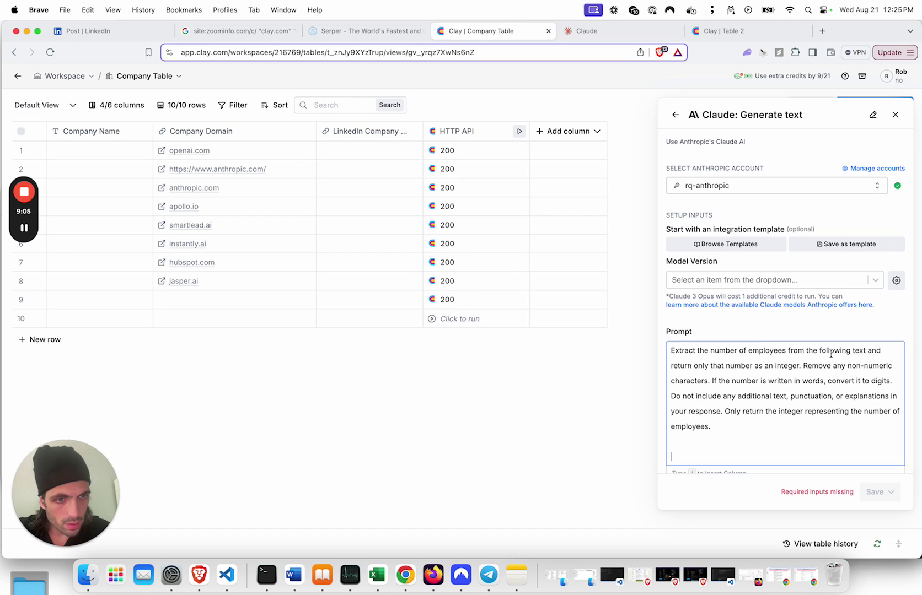
{"action": "type", "text": "Text:"}
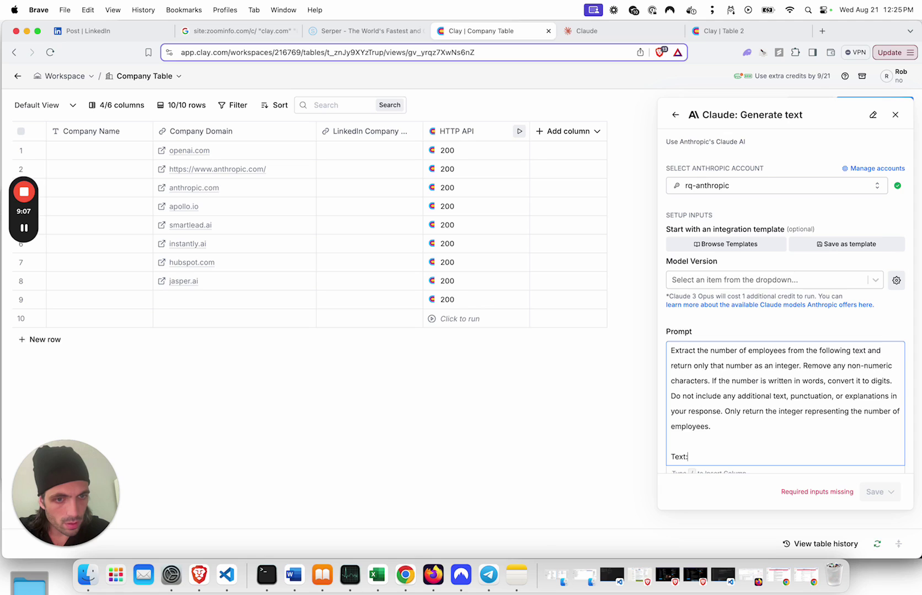
{"action": "key", "text": "Return"}
{"action": "scroll", "coordinate": [813, 385], "scroll_direction": "down", "scroll_amount": 2}
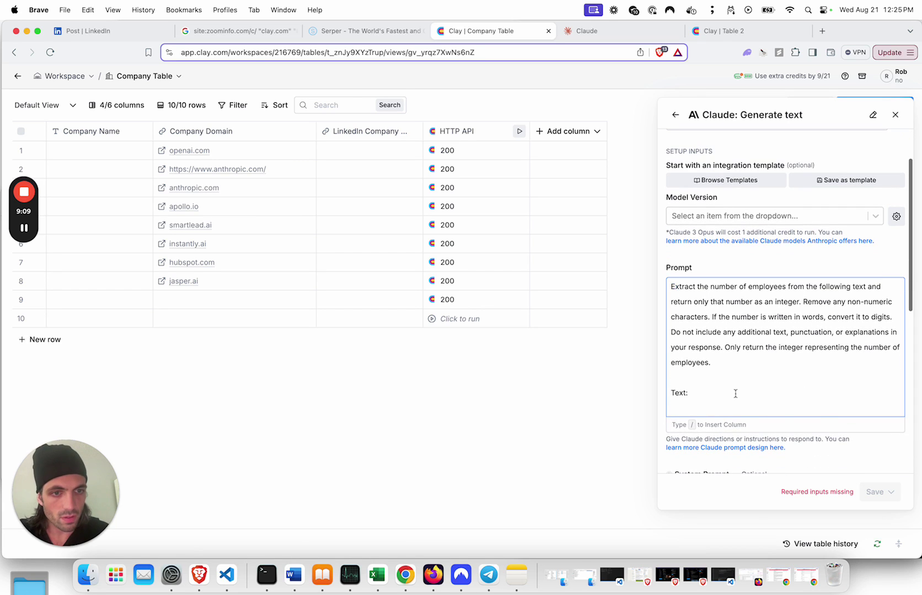
{"action": "key", "text": "BackSpace"}
{"action": "type", "text": "/"}
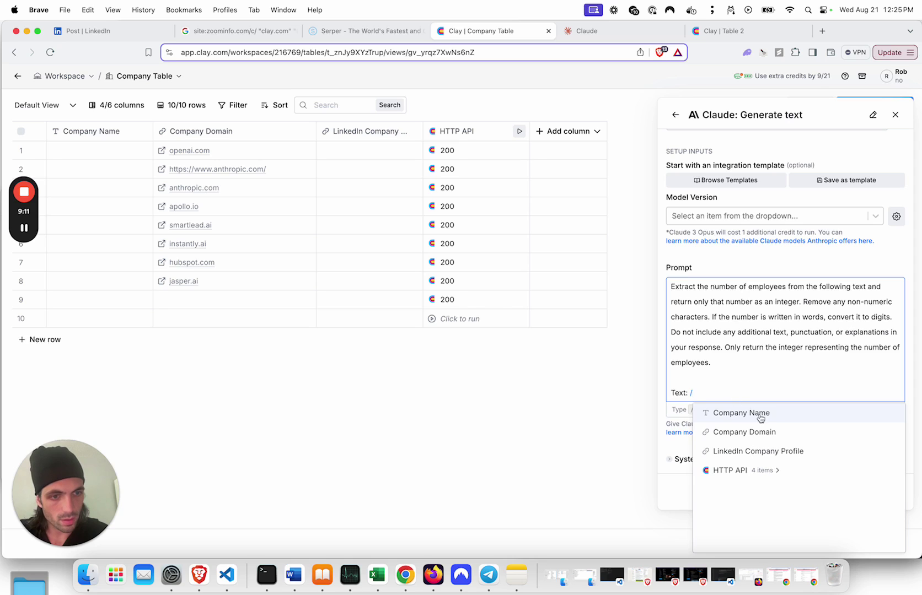
{"action": "mouse_move", "coordinate": [778, 472]}
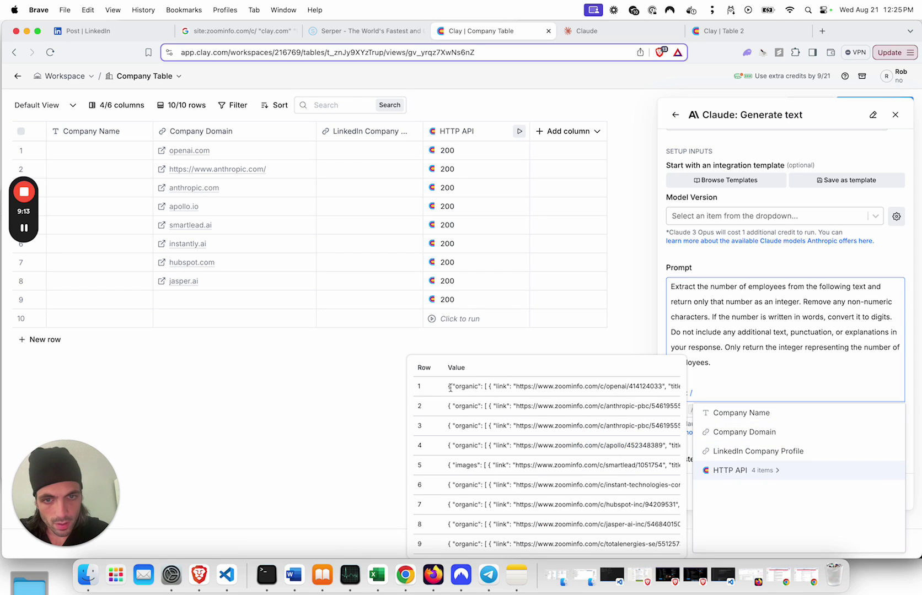
{"action": "left_click", "coordinate": [777, 470]}
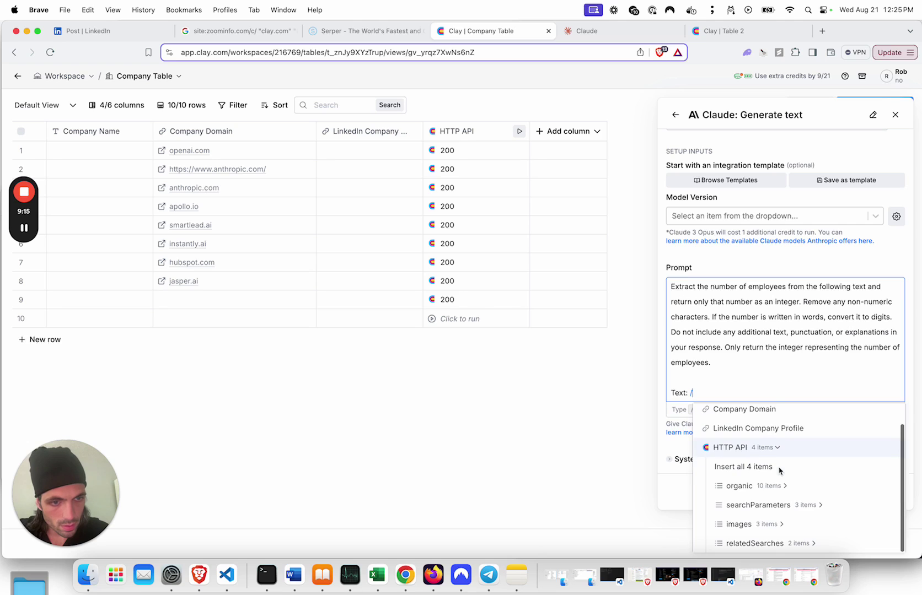
{"action": "left_click", "coordinate": [783, 487]}
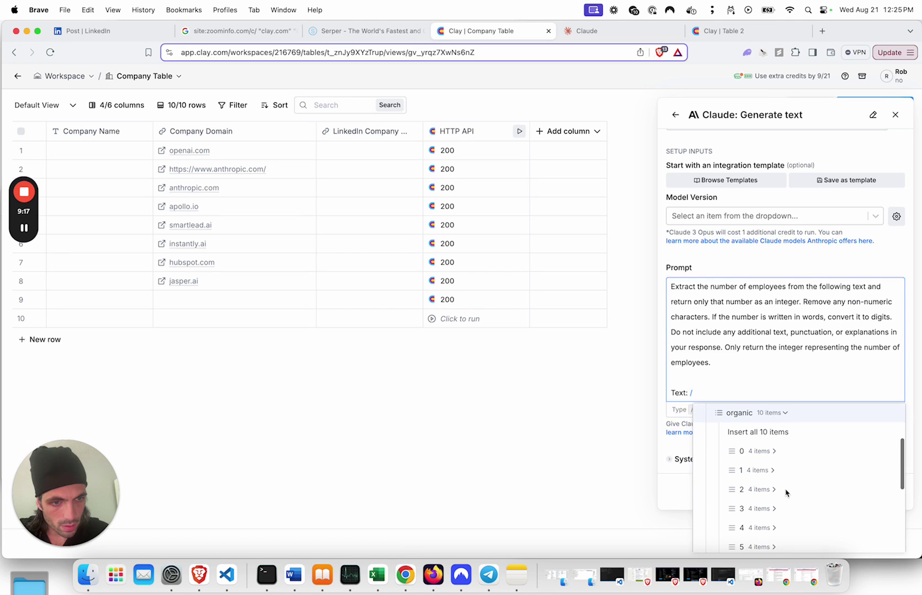
{"action": "left_click", "coordinate": [764, 449]}
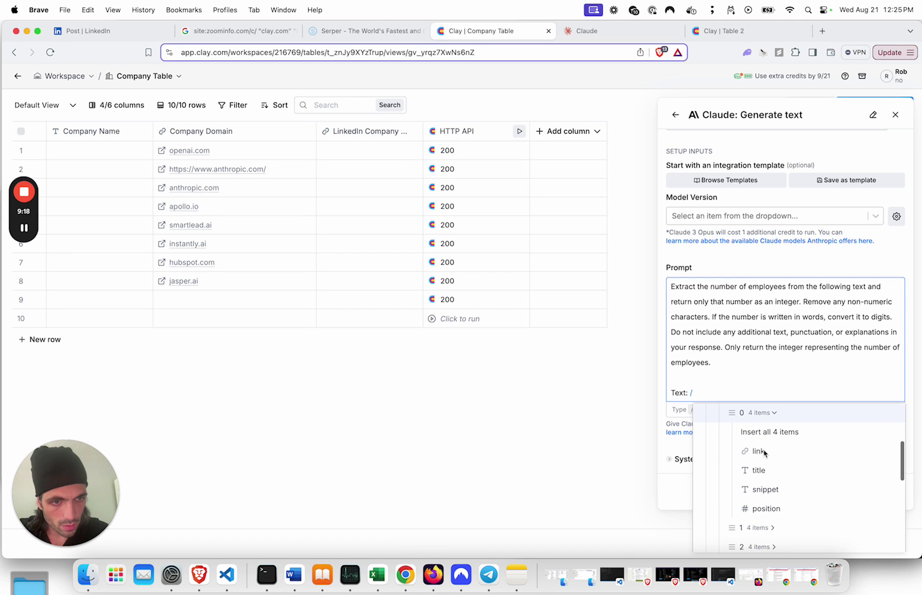
{"action": "left_click", "coordinate": [777, 490]}
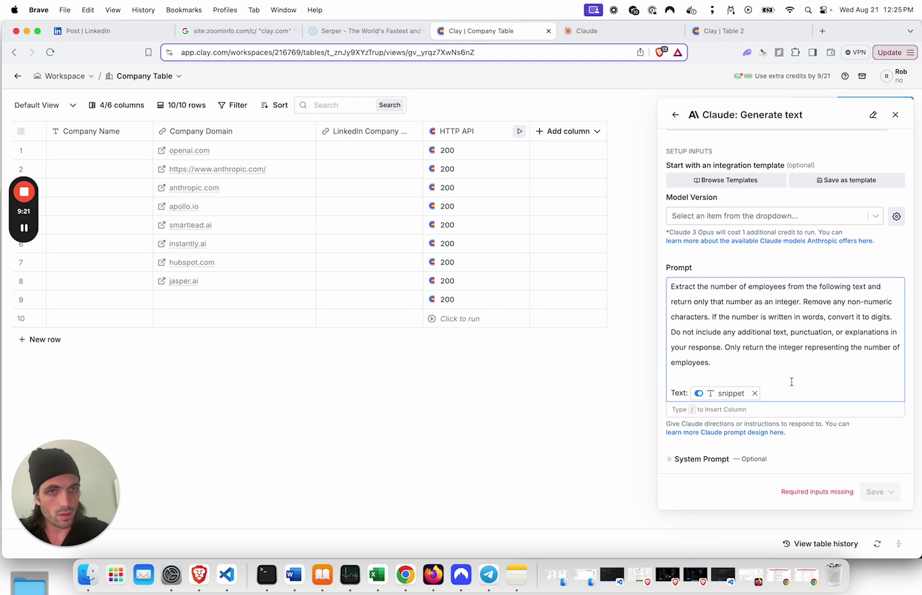
Set the Claude enrichment's model version to Claude 3 Haiku
{"action": "scroll", "coordinate": [792, 361], "scroll_direction": "down", "scroll_amount": 3}
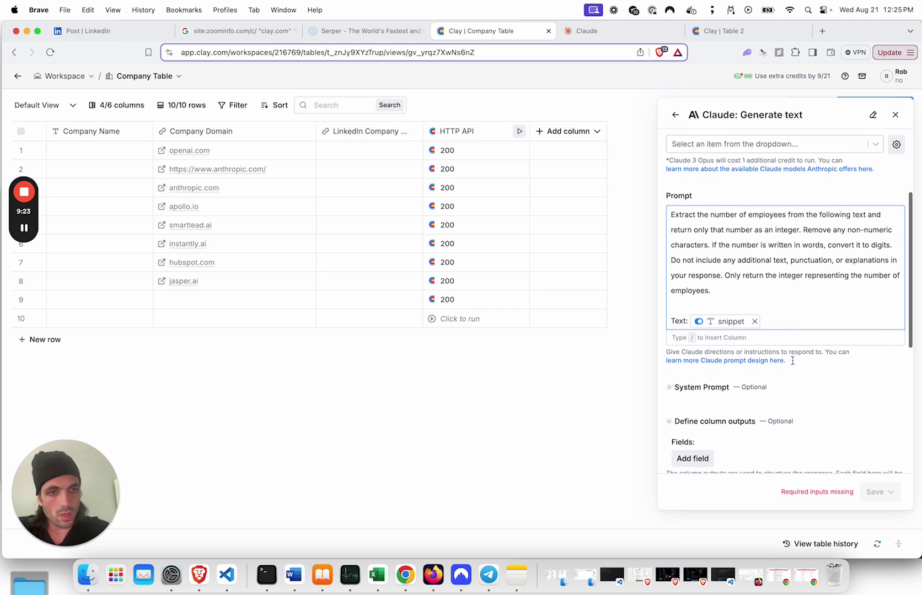
{"action": "scroll", "coordinate": [814, 308], "scroll_direction": "down", "scroll_amount": 10}
{"action": "scroll", "coordinate": [816, 313], "scroll_direction": "up", "scroll_amount": 15}
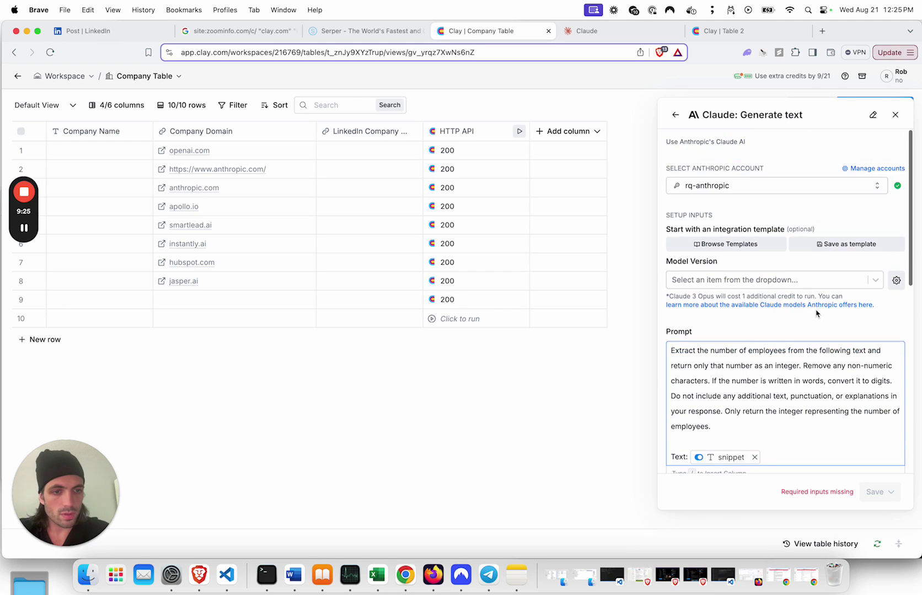
{"action": "scroll", "coordinate": [815, 313], "scroll_direction": "down", "scroll_amount": 12}
{"action": "scroll", "coordinate": [816, 312], "scroll_direction": "up", "scroll_amount": 7}
{"action": "scroll", "coordinate": [815, 308], "scroll_direction": "up", "scroll_amount": 1}
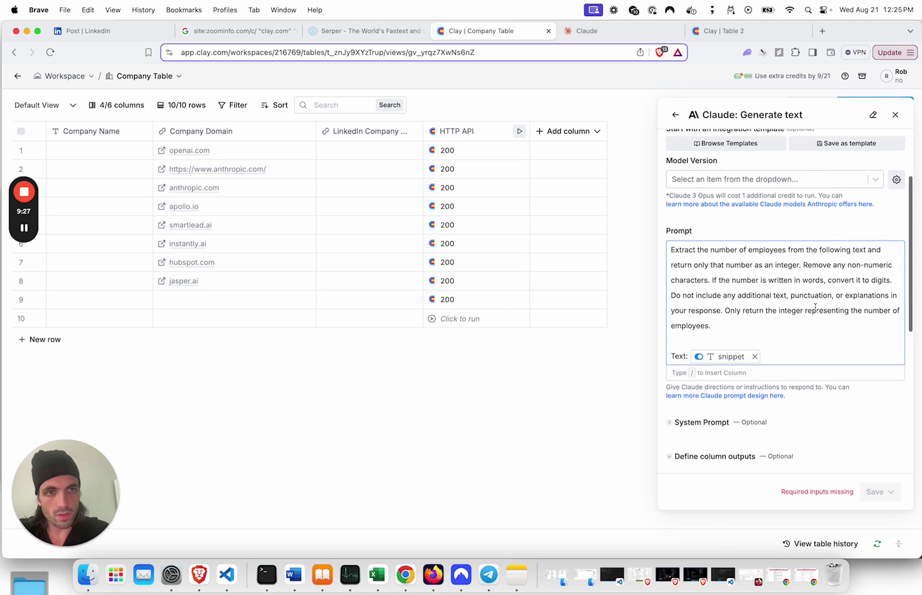
{"action": "scroll", "coordinate": [815, 307], "scroll_direction": "up", "scroll_amount": 3}
{"action": "left_click", "coordinate": [817, 245]}
{"action": "left_click", "coordinate": [783, 305]}
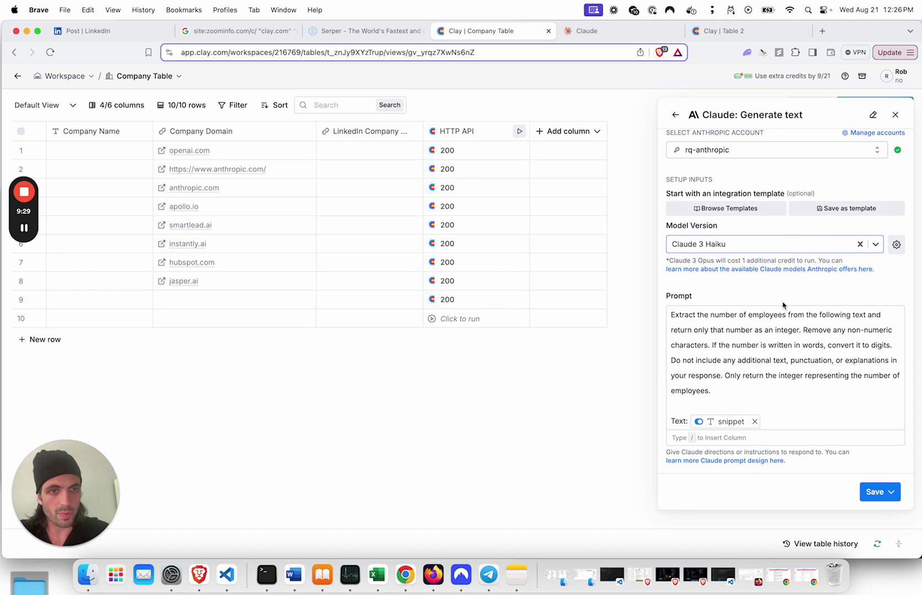
{"action": "left_click", "coordinate": [808, 397]}
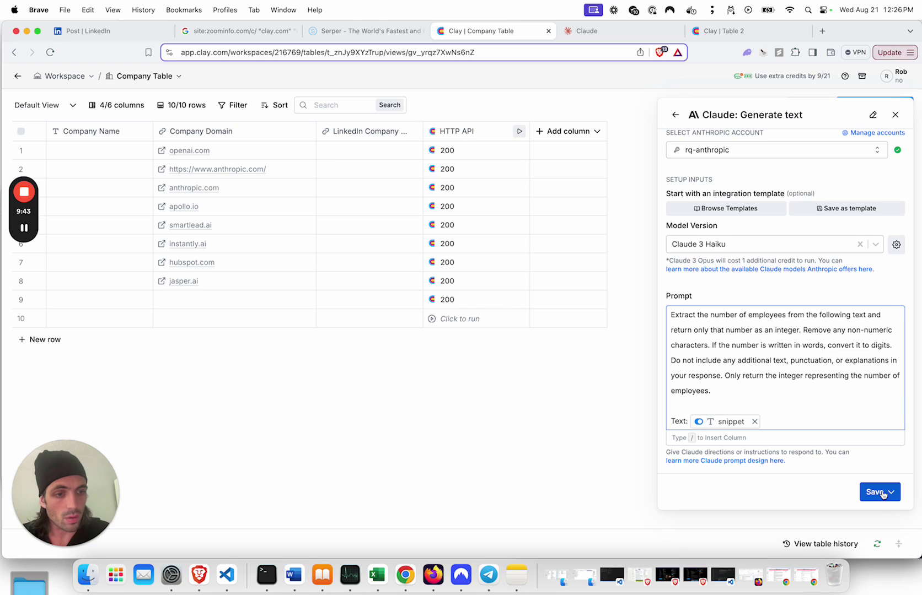
Turn off Auto-update in the run settings and save the Claude enrichment as a column
{"action": "scroll", "coordinate": [882, 495], "scroll_direction": "down", "scroll_amount": 10}
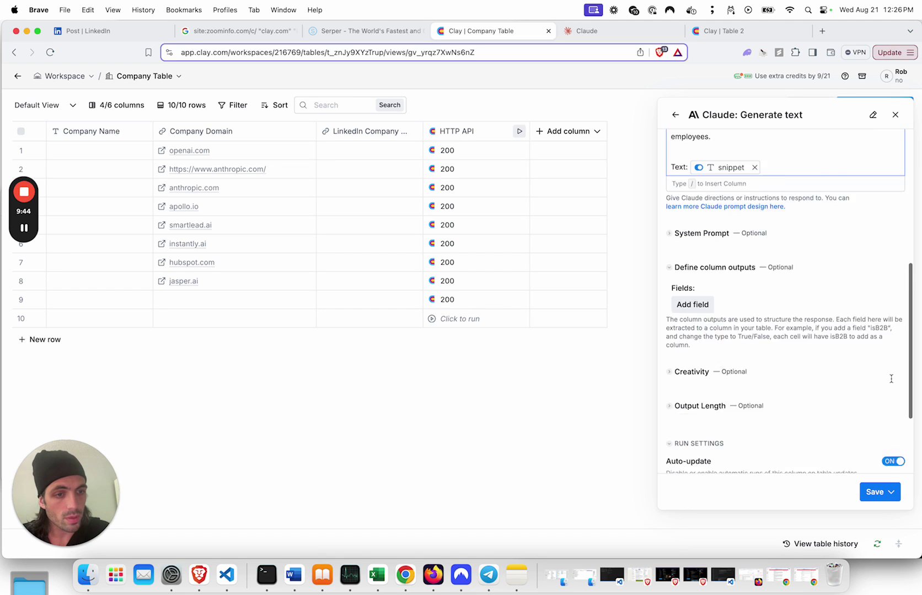
{"action": "left_click", "coordinate": [876, 494]}
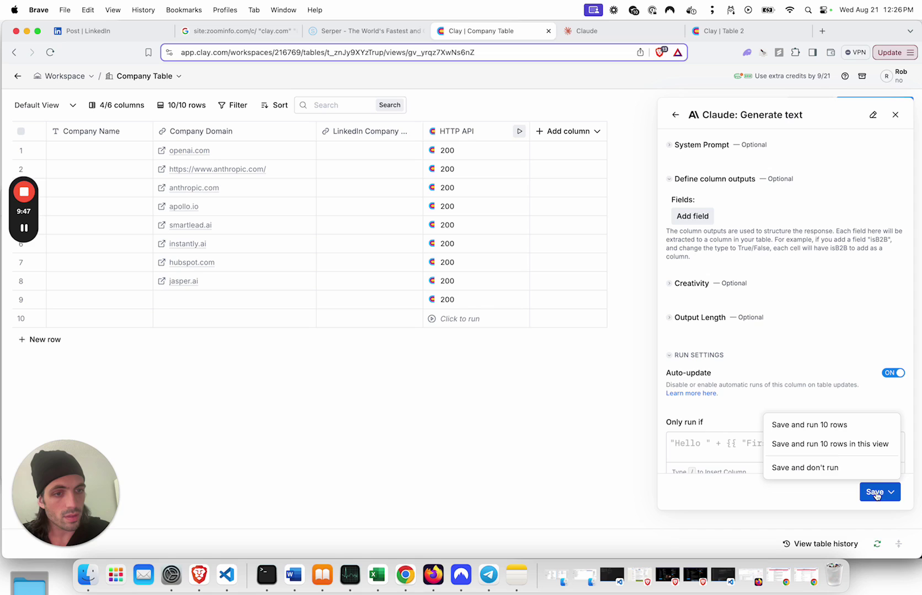
{"action": "left_click", "coordinate": [888, 379]}
{"action": "left_click", "coordinate": [884, 491]}
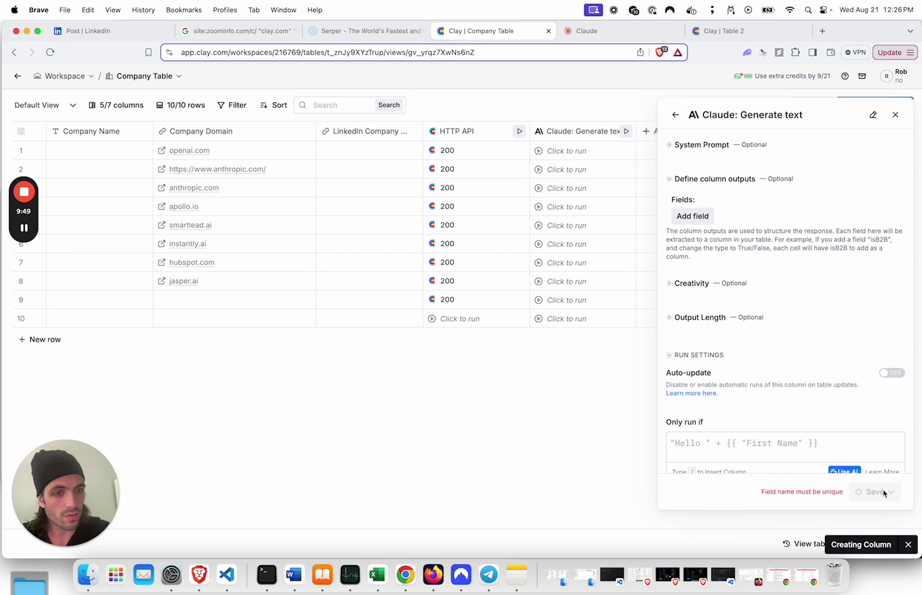
Run the Employee Count enrichment individually for rows 1 to 8, from openai.com to jasper.ai
{"action": "left_click", "coordinate": [539, 151]}
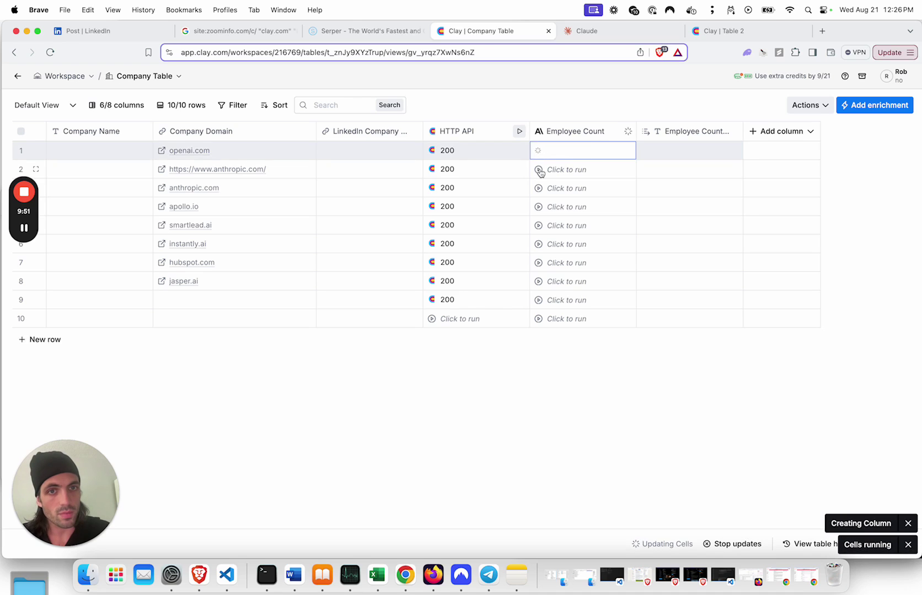
{"action": "left_click", "coordinate": [538, 169]}
{"action": "left_click", "coordinate": [538, 189]}
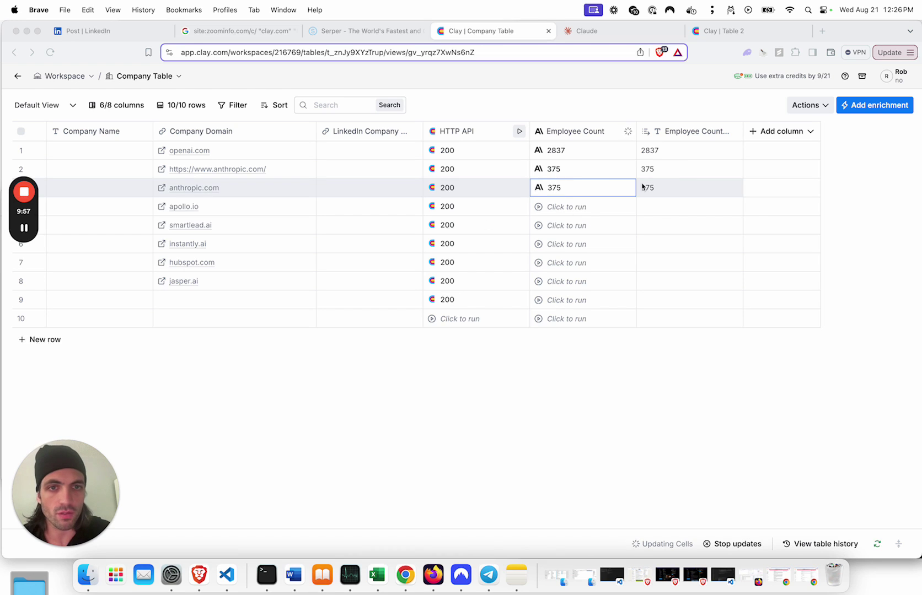
{"action": "left_click", "coordinate": [539, 211]}
{"action": "left_click", "coordinate": [539, 226]}
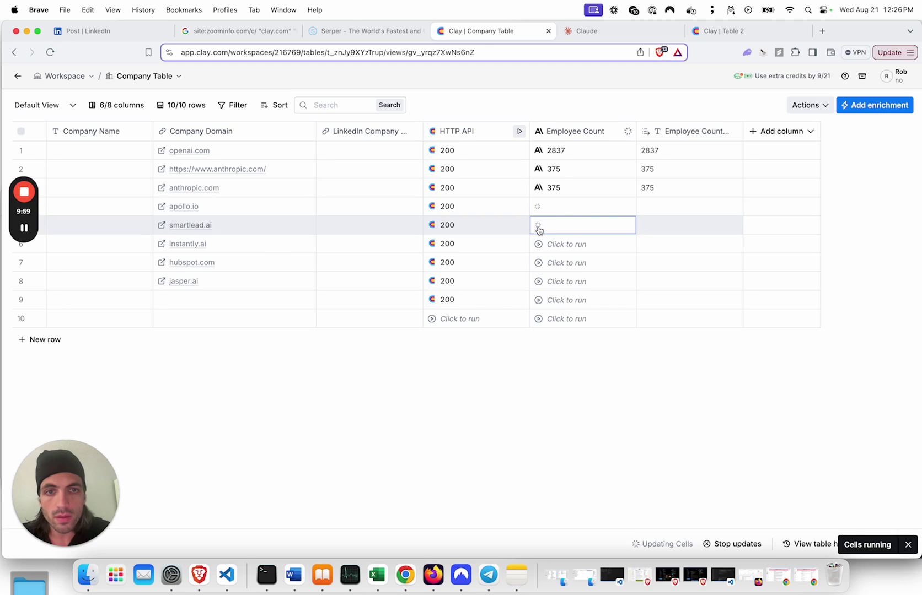
{"action": "left_click", "coordinate": [540, 245]}
{"action": "left_click", "coordinate": [540, 263]}
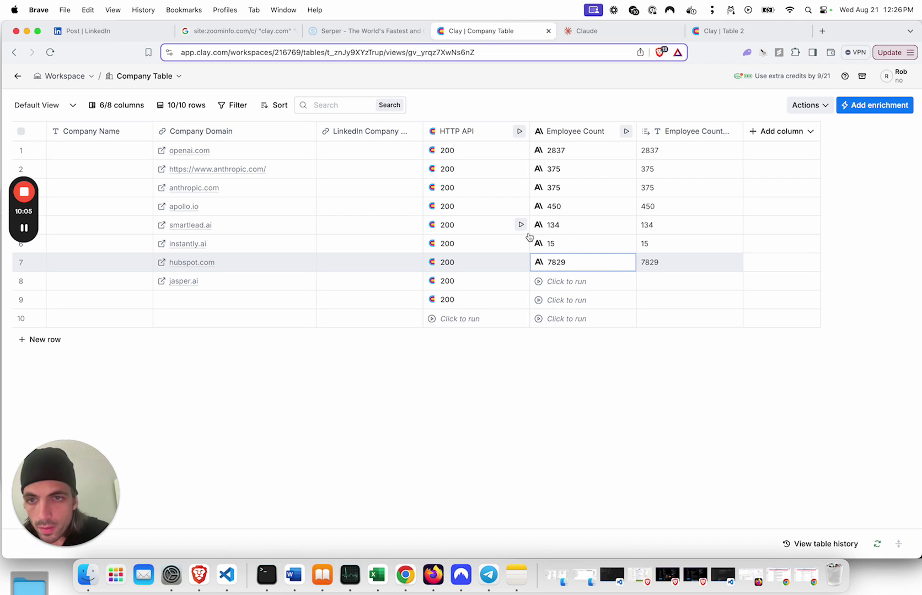
{"action": "left_click", "coordinate": [541, 288]}
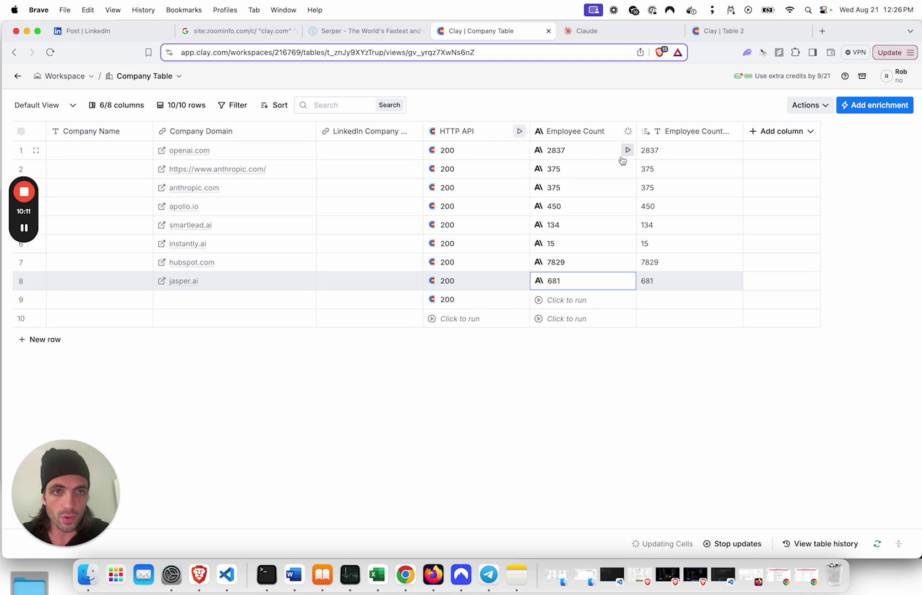
Inspect openai.com's Employee Count cell details and the snippet in organic result 0 of its HTTP API cell
{"action": "left_click", "coordinate": [589, 155]}
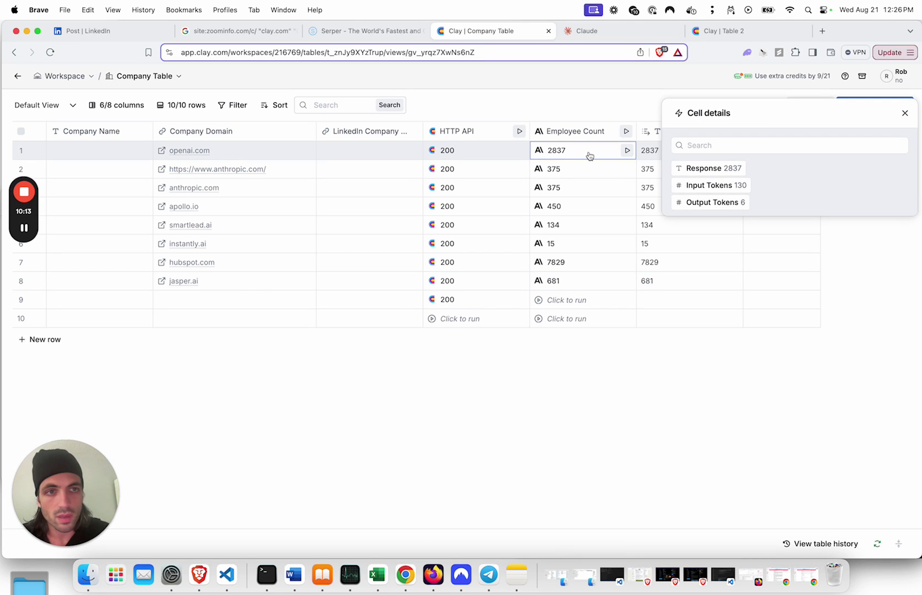
{"action": "mouse_move", "coordinate": [721, 173]}
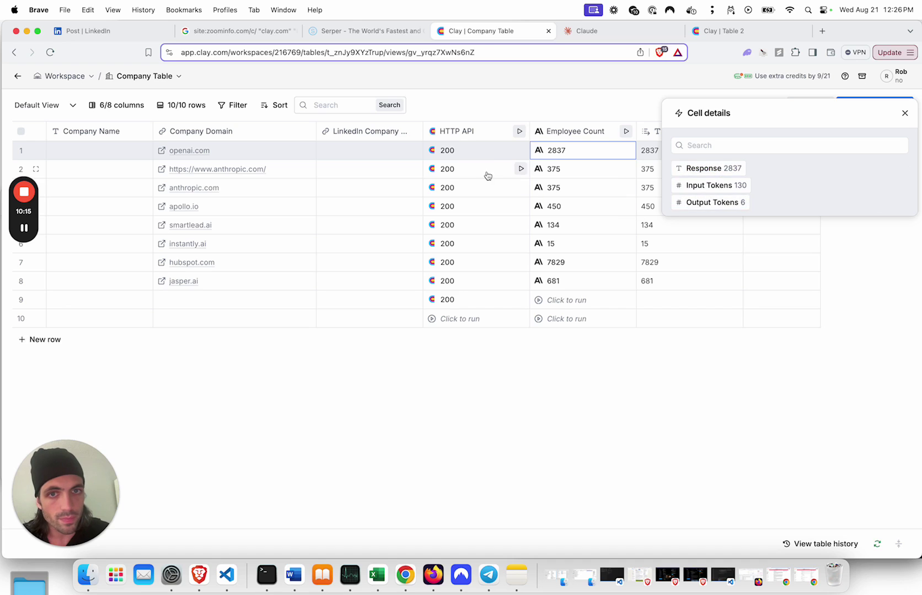
{"action": "left_click", "coordinate": [510, 156]}
{"action": "left_click", "coordinate": [717, 172]}
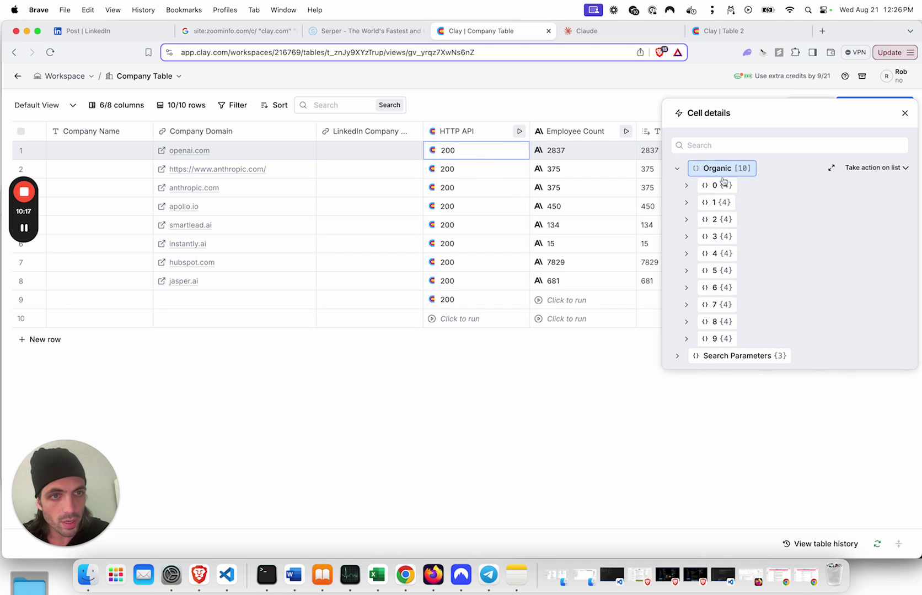
{"action": "left_click", "coordinate": [718, 185]}
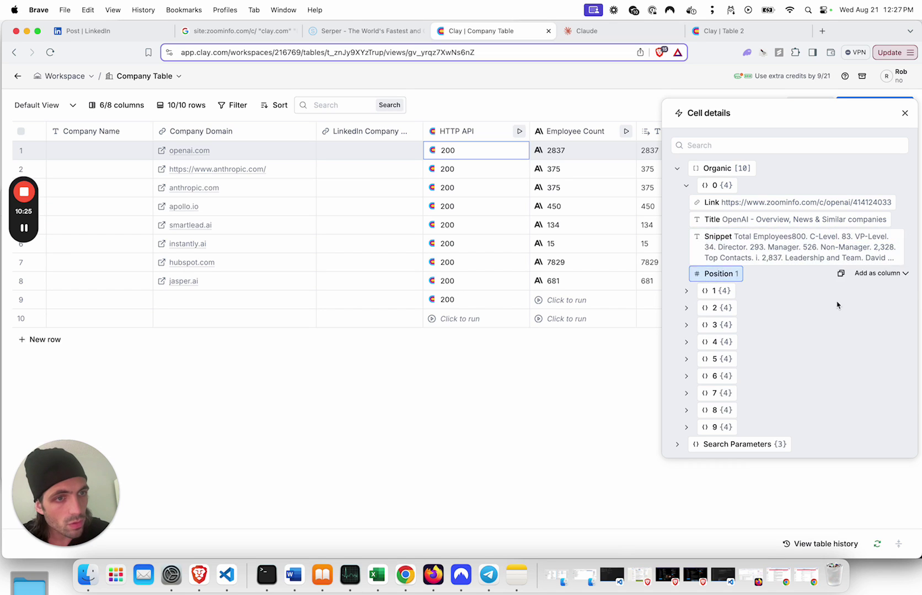
{"action": "mouse_move", "coordinate": [789, 259]}
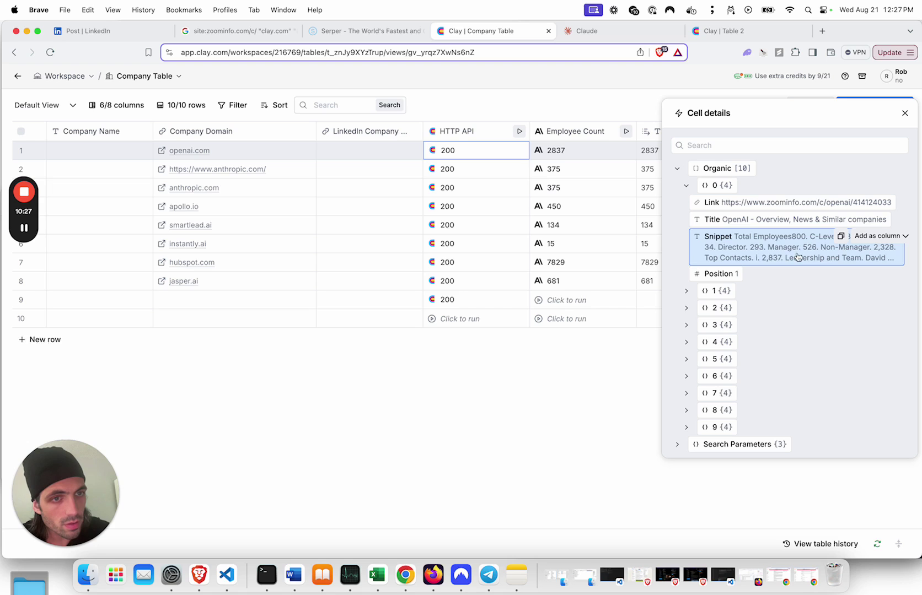
Open OpenAI's ZoomInfo link to examine Employees by Management Level, and place its tab beside the LinkedIn tab
{"action": "left_click", "coordinate": [831, 203]}
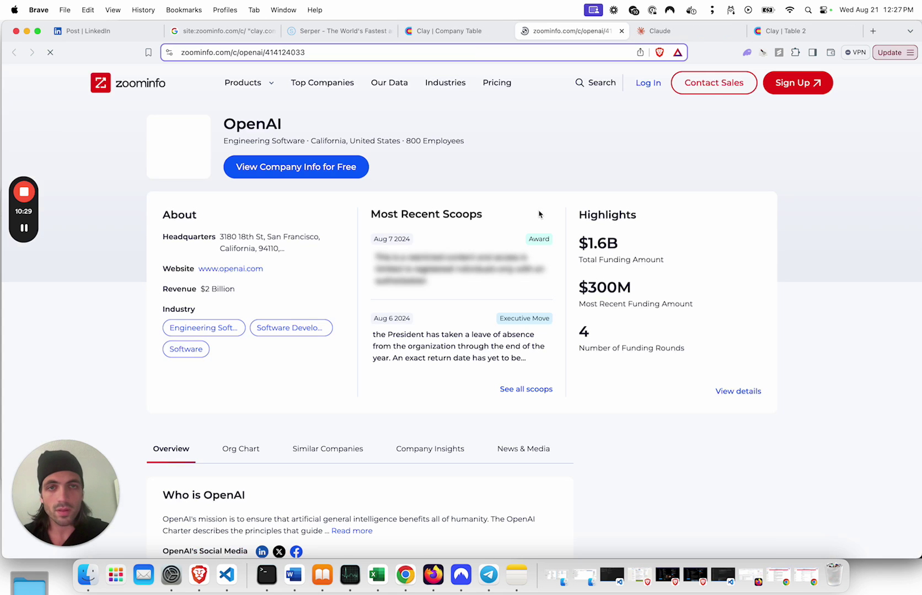
{"action": "scroll", "coordinate": [653, 146], "scroll_direction": "down", "scroll_amount": 5}
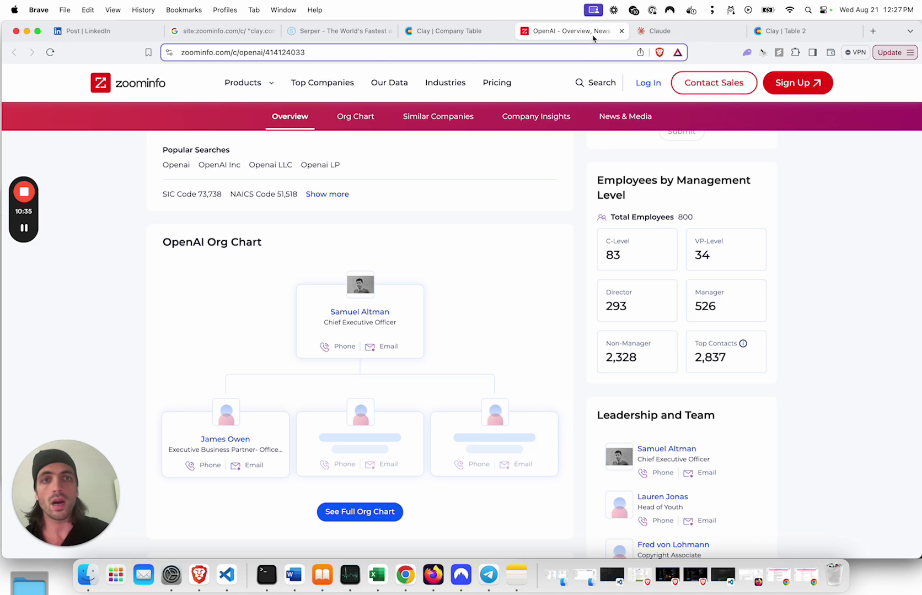
{"action": "left_click_drag", "start_coordinate": [599, 33], "coordinate": [228, 36]}
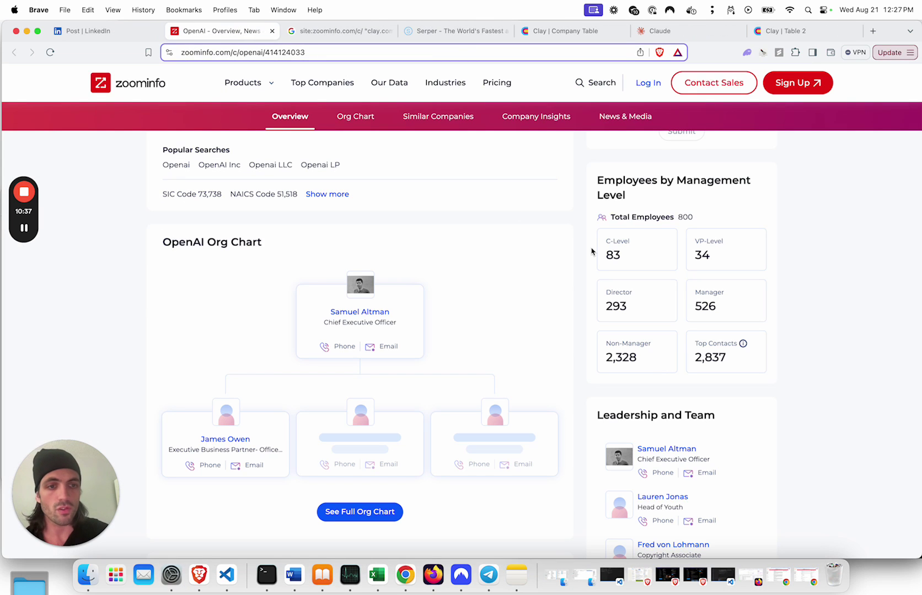
{"action": "left_click", "coordinate": [113, 36]}
{"action": "left_click", "coordinate": [213, 32]}
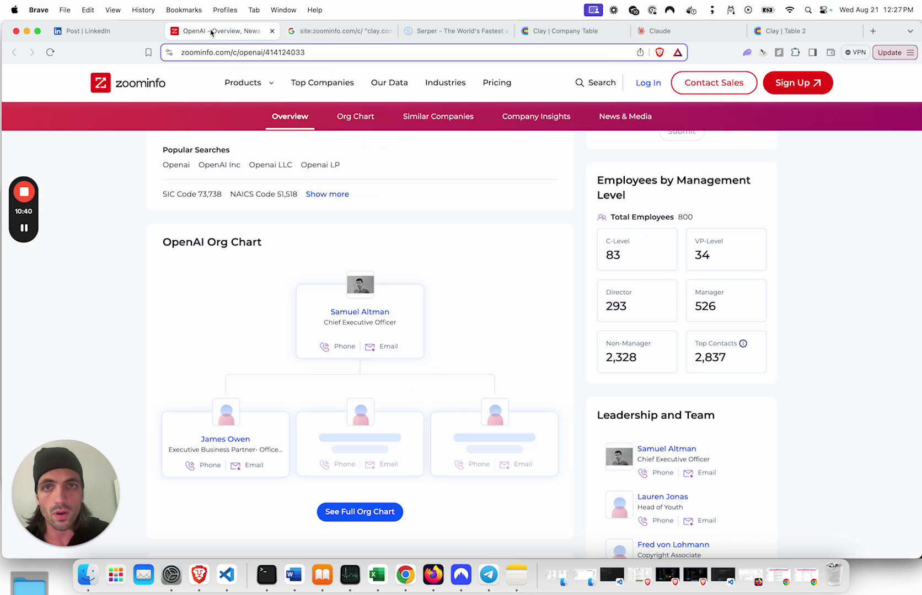
Review the Google results for the clay.com ZoomInfo search and return to the Clay Company Table
{"action": "left_click", "coordinate": [450, 33]}
{"action": "left_click", "coordinate": [323, 34]}
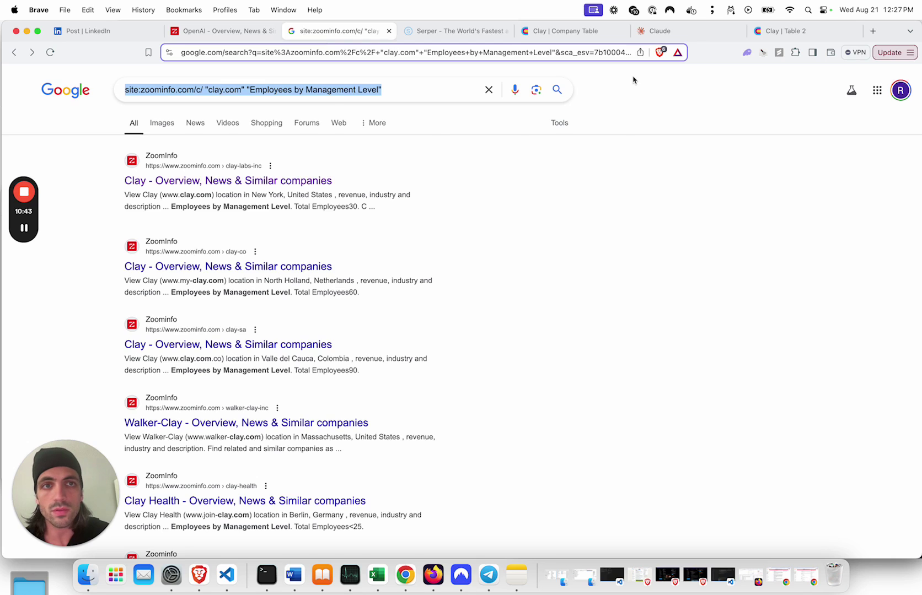
{"action": "left_click", "coordinate": [595, 34]}
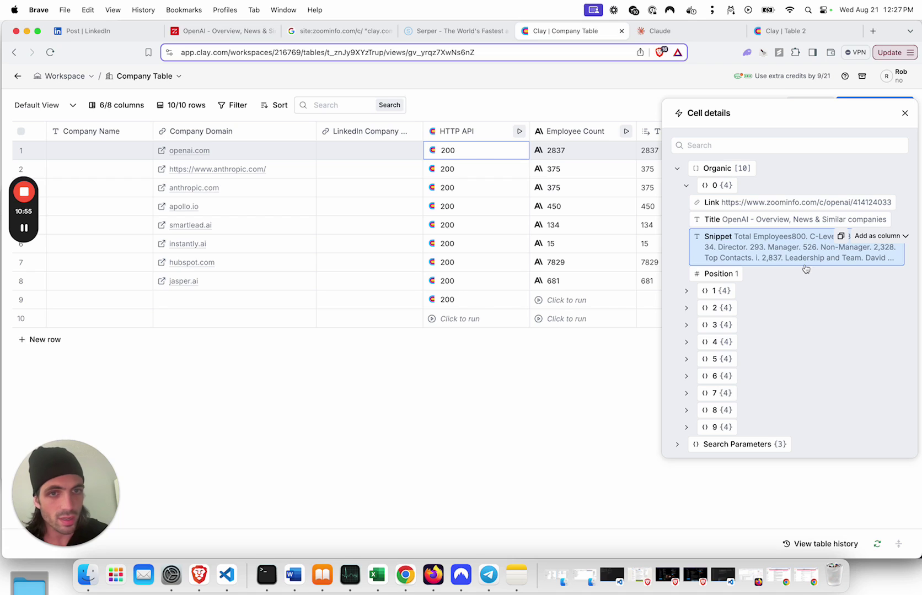
Check the Employee Count cell details of the two Anthropic rows and close the details
{"action": "left_click", "coordinate": [583, 175]}
{"action": "left_click", "coordinate": [582, 186]}
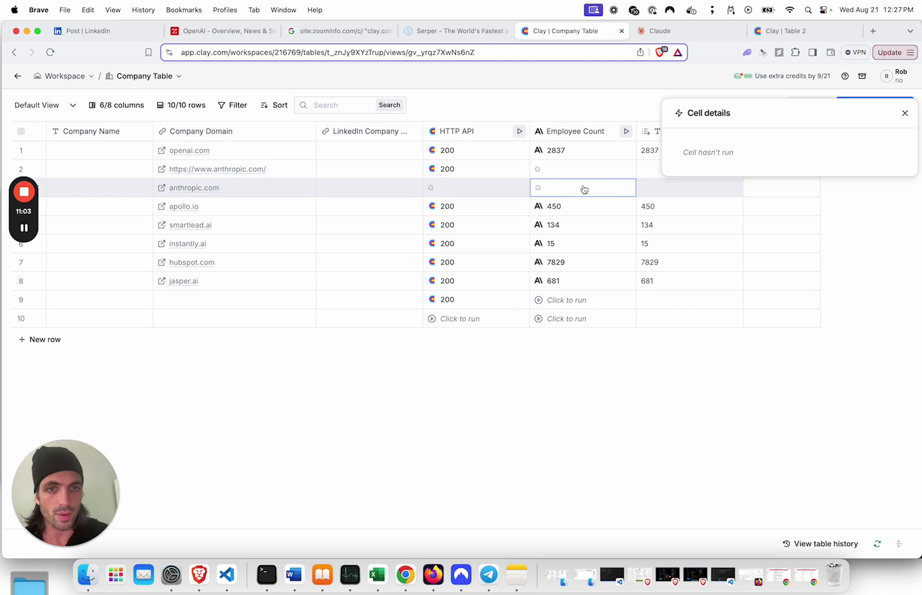
{"action": "left_click", "coordinate": [904, 114]}
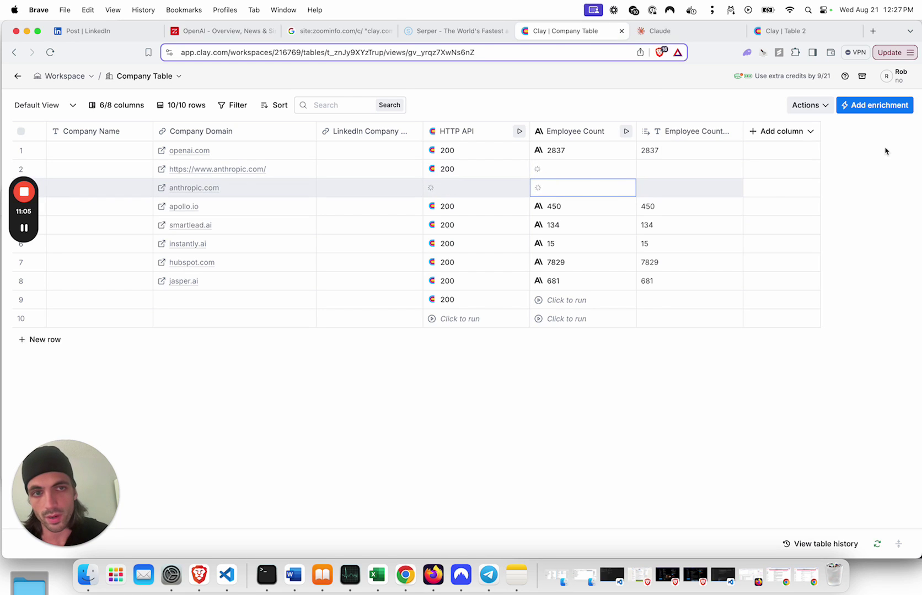